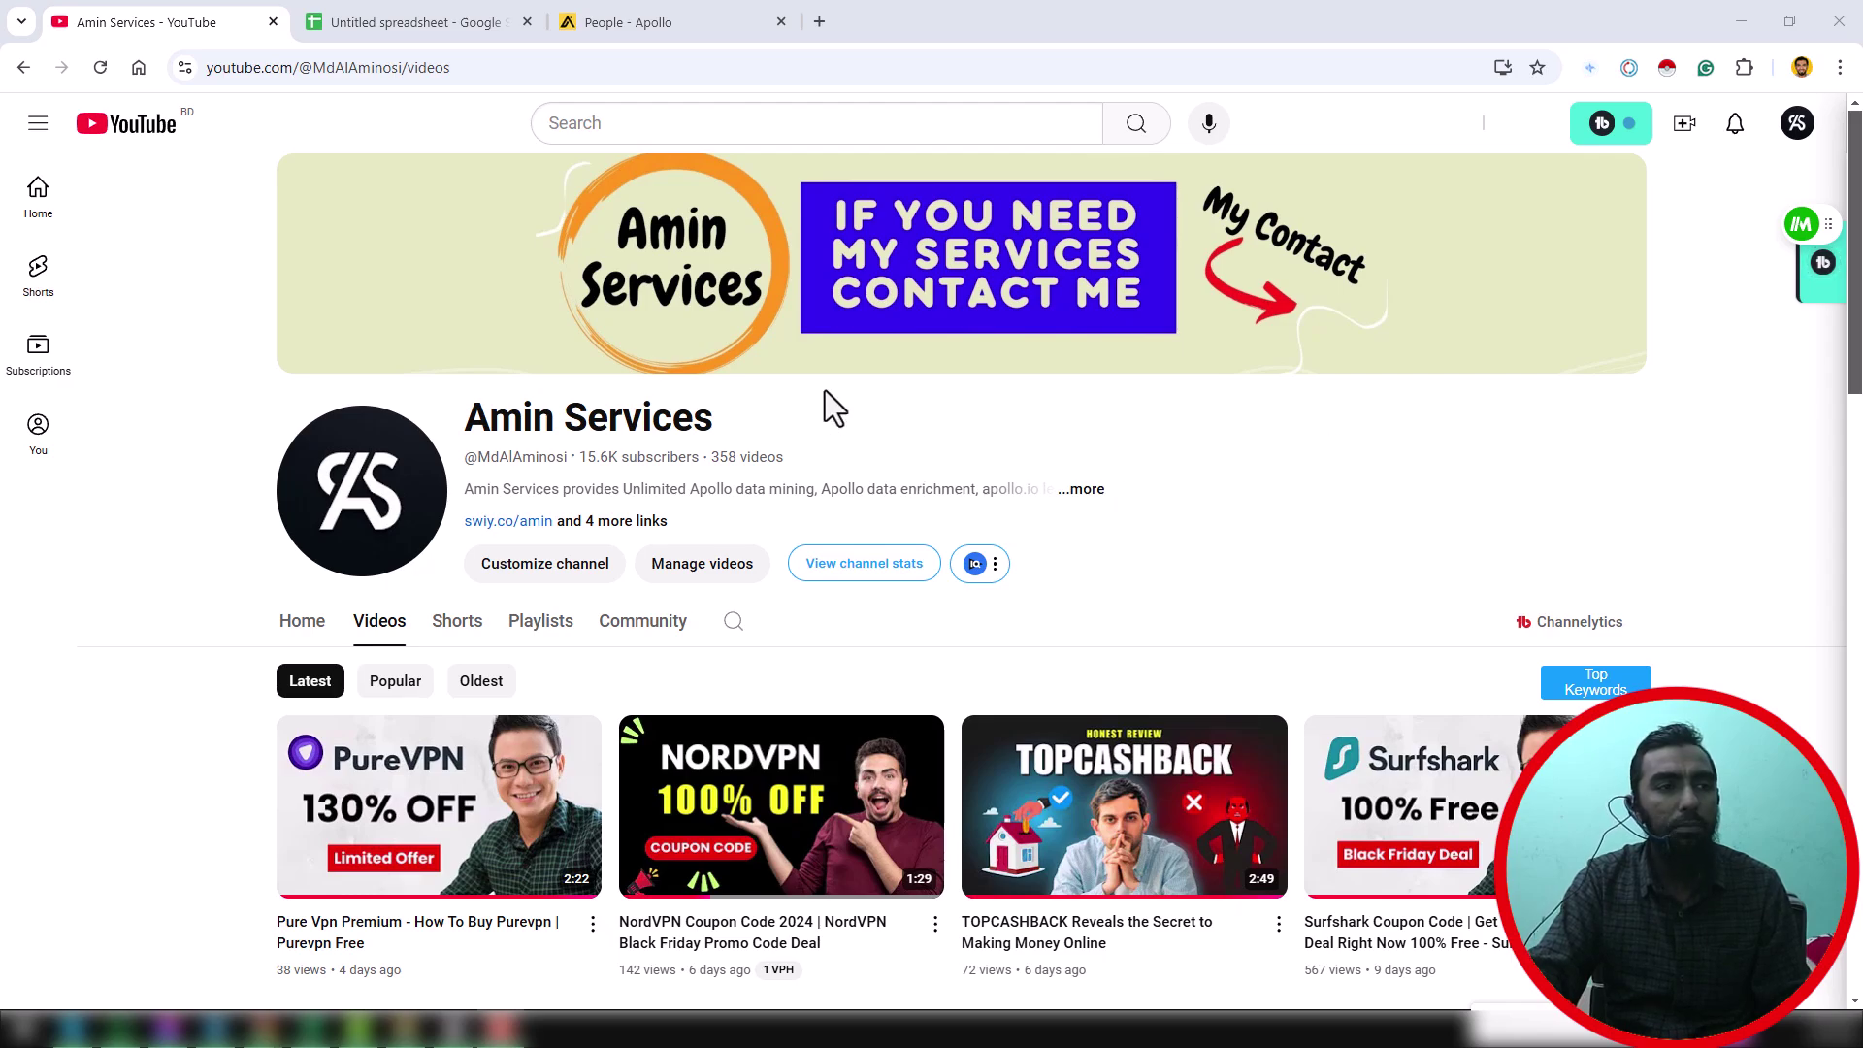
Switch to the Apollo People search showing 1,965 prospects with 25 of 25 added
left_click(722, 21)
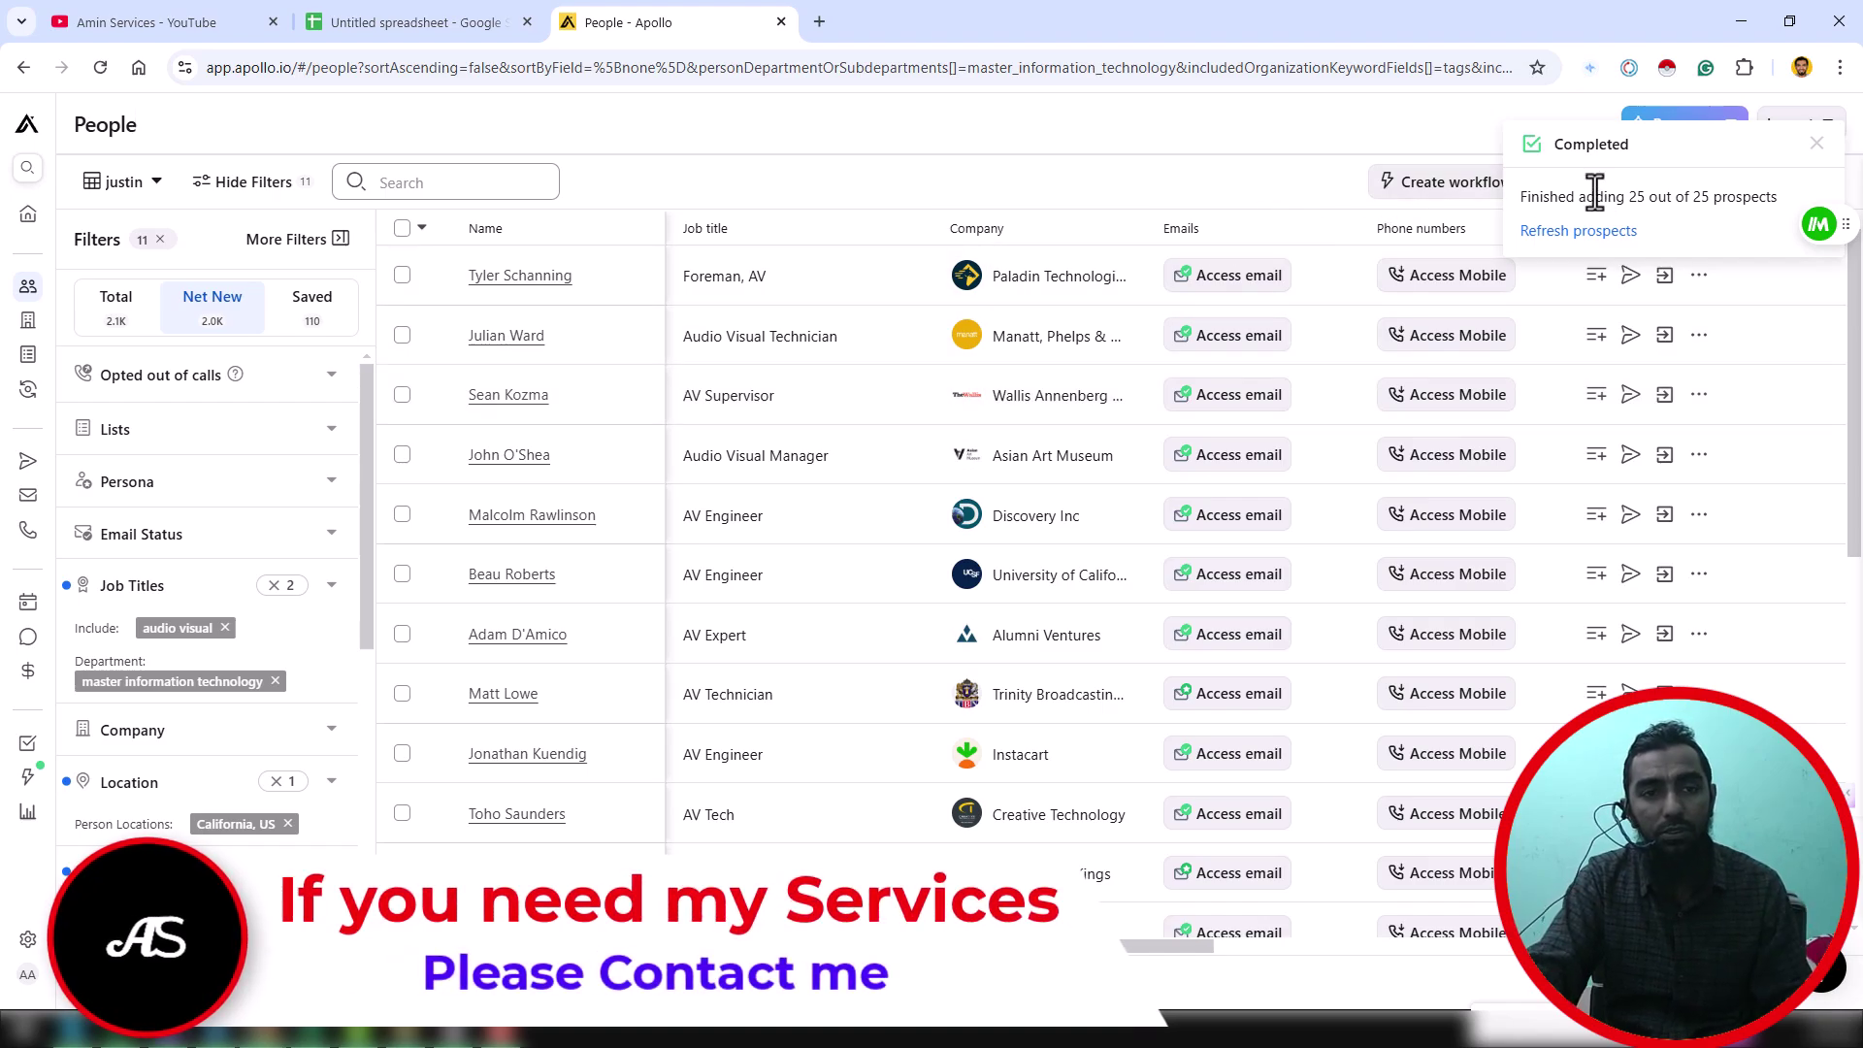
Clear the Completed notice and return to the Apollo People results after a brief YouTube detour
left_click(1598, 231)
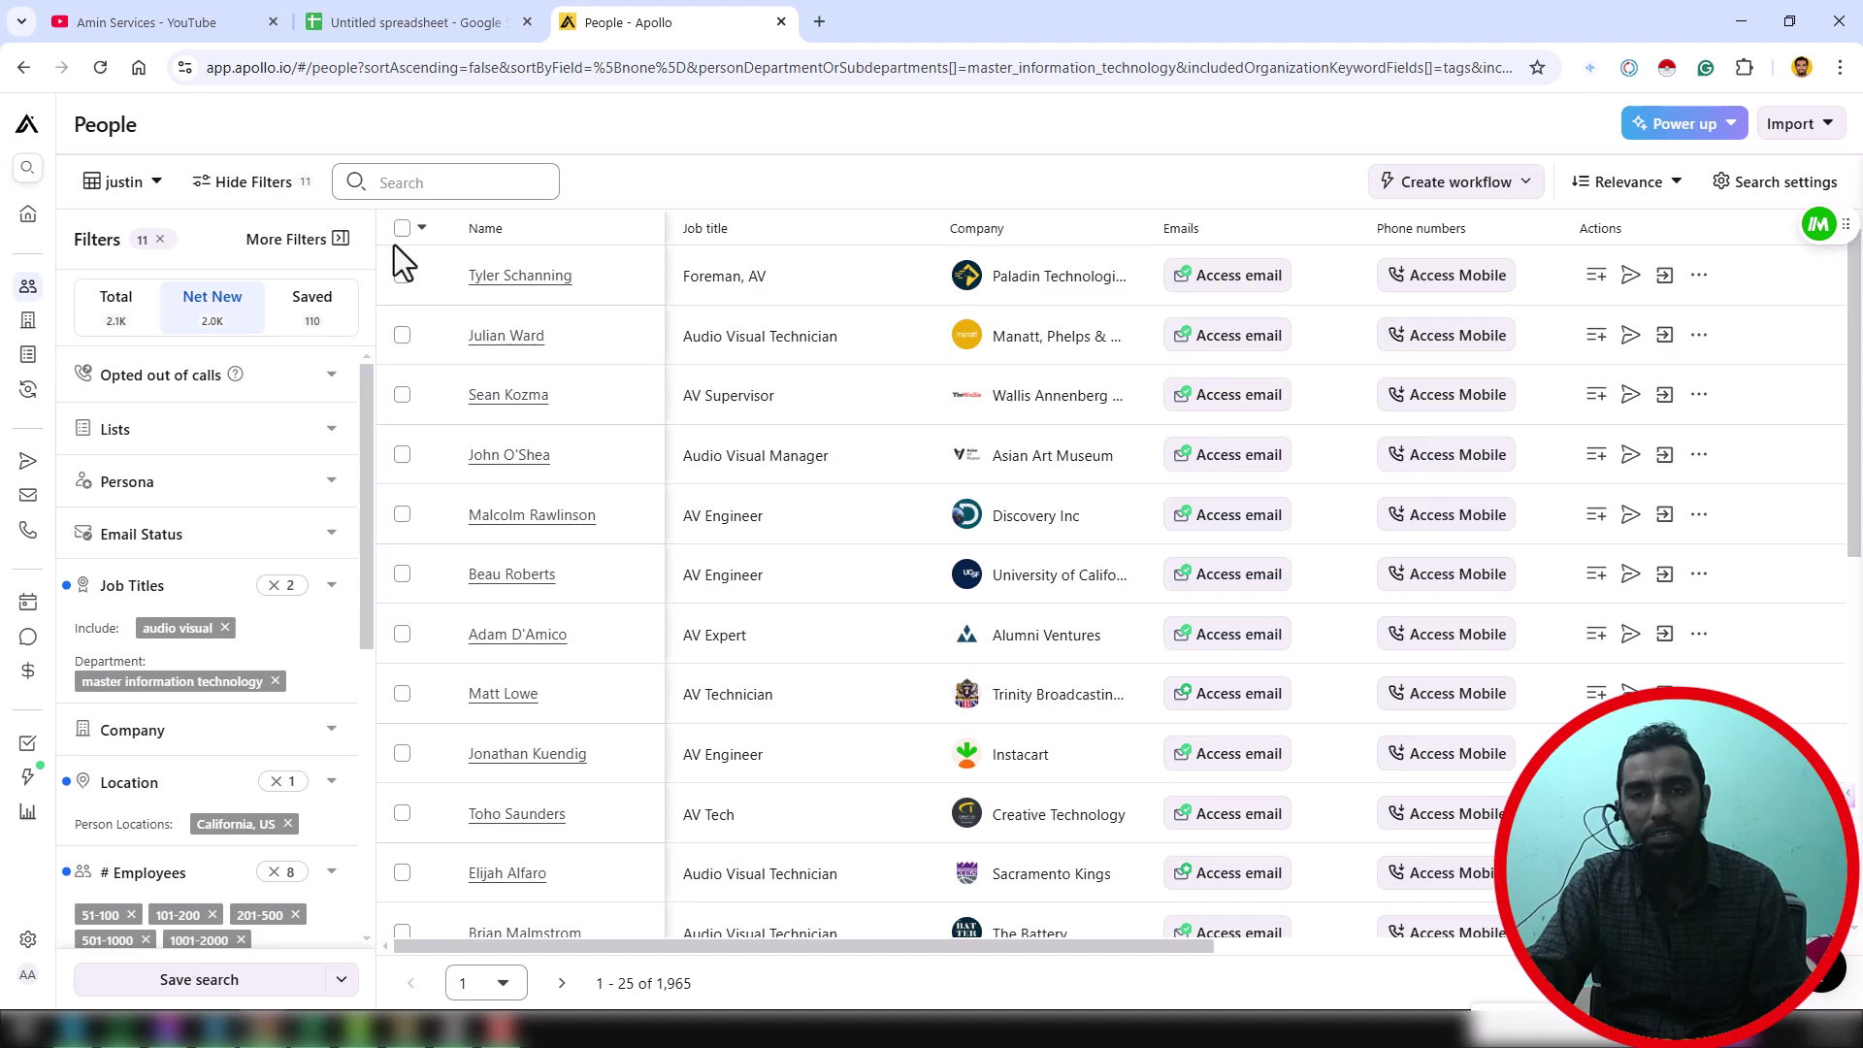
left_click(184, 13)
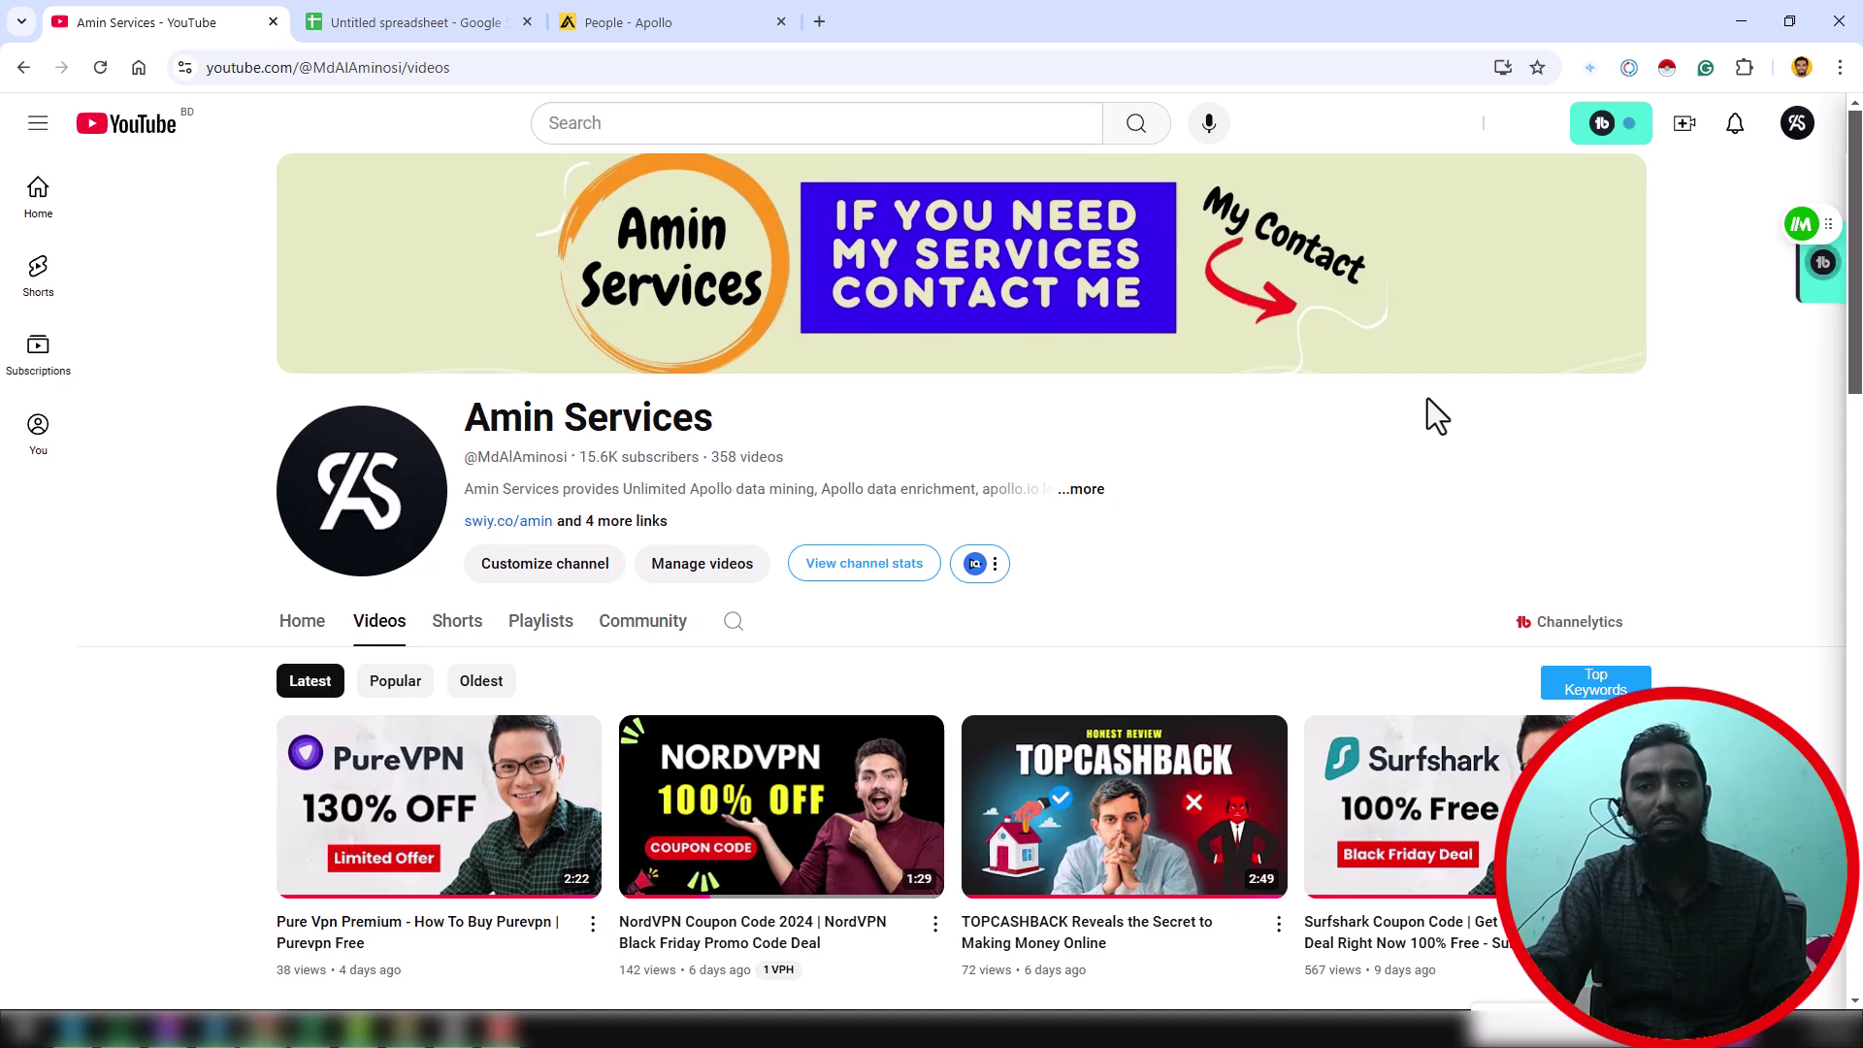
left_click(677, 20)
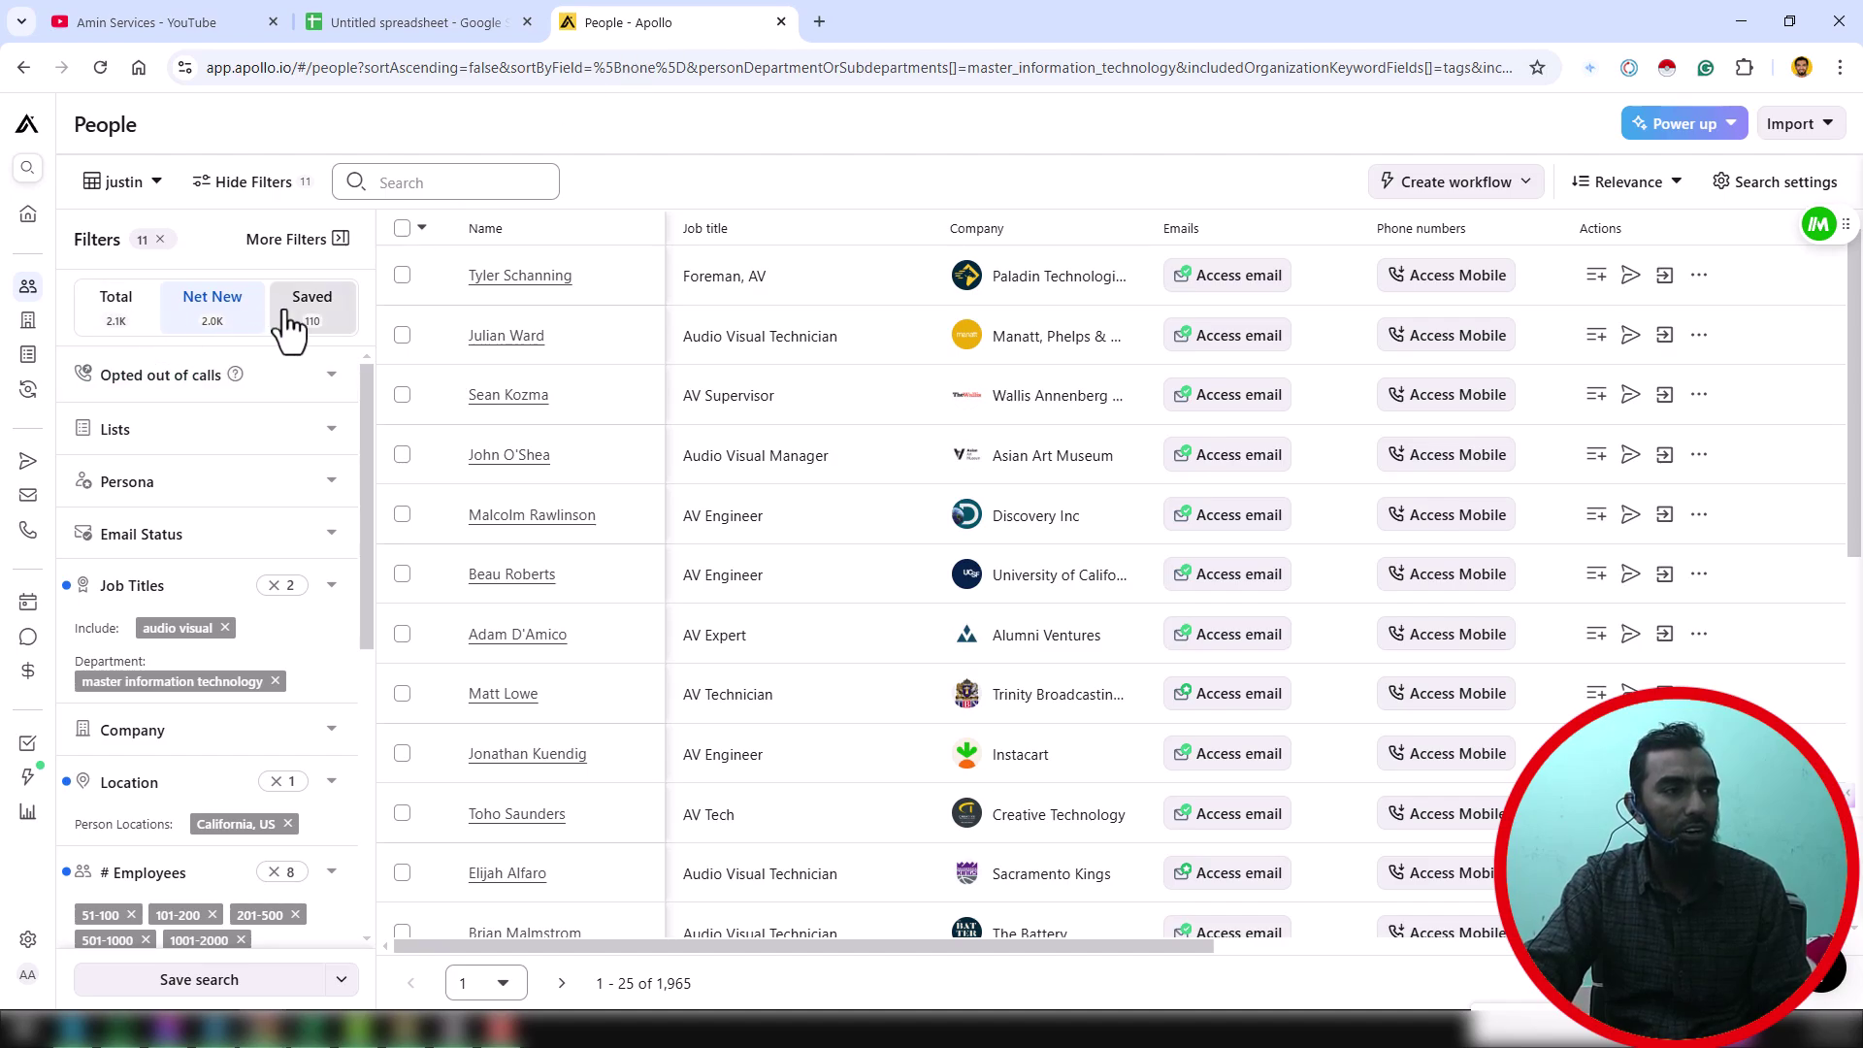
Toggle from the Total tab back to Net New to reload the 1,965 unsaved prospects
left_click(139, 320)
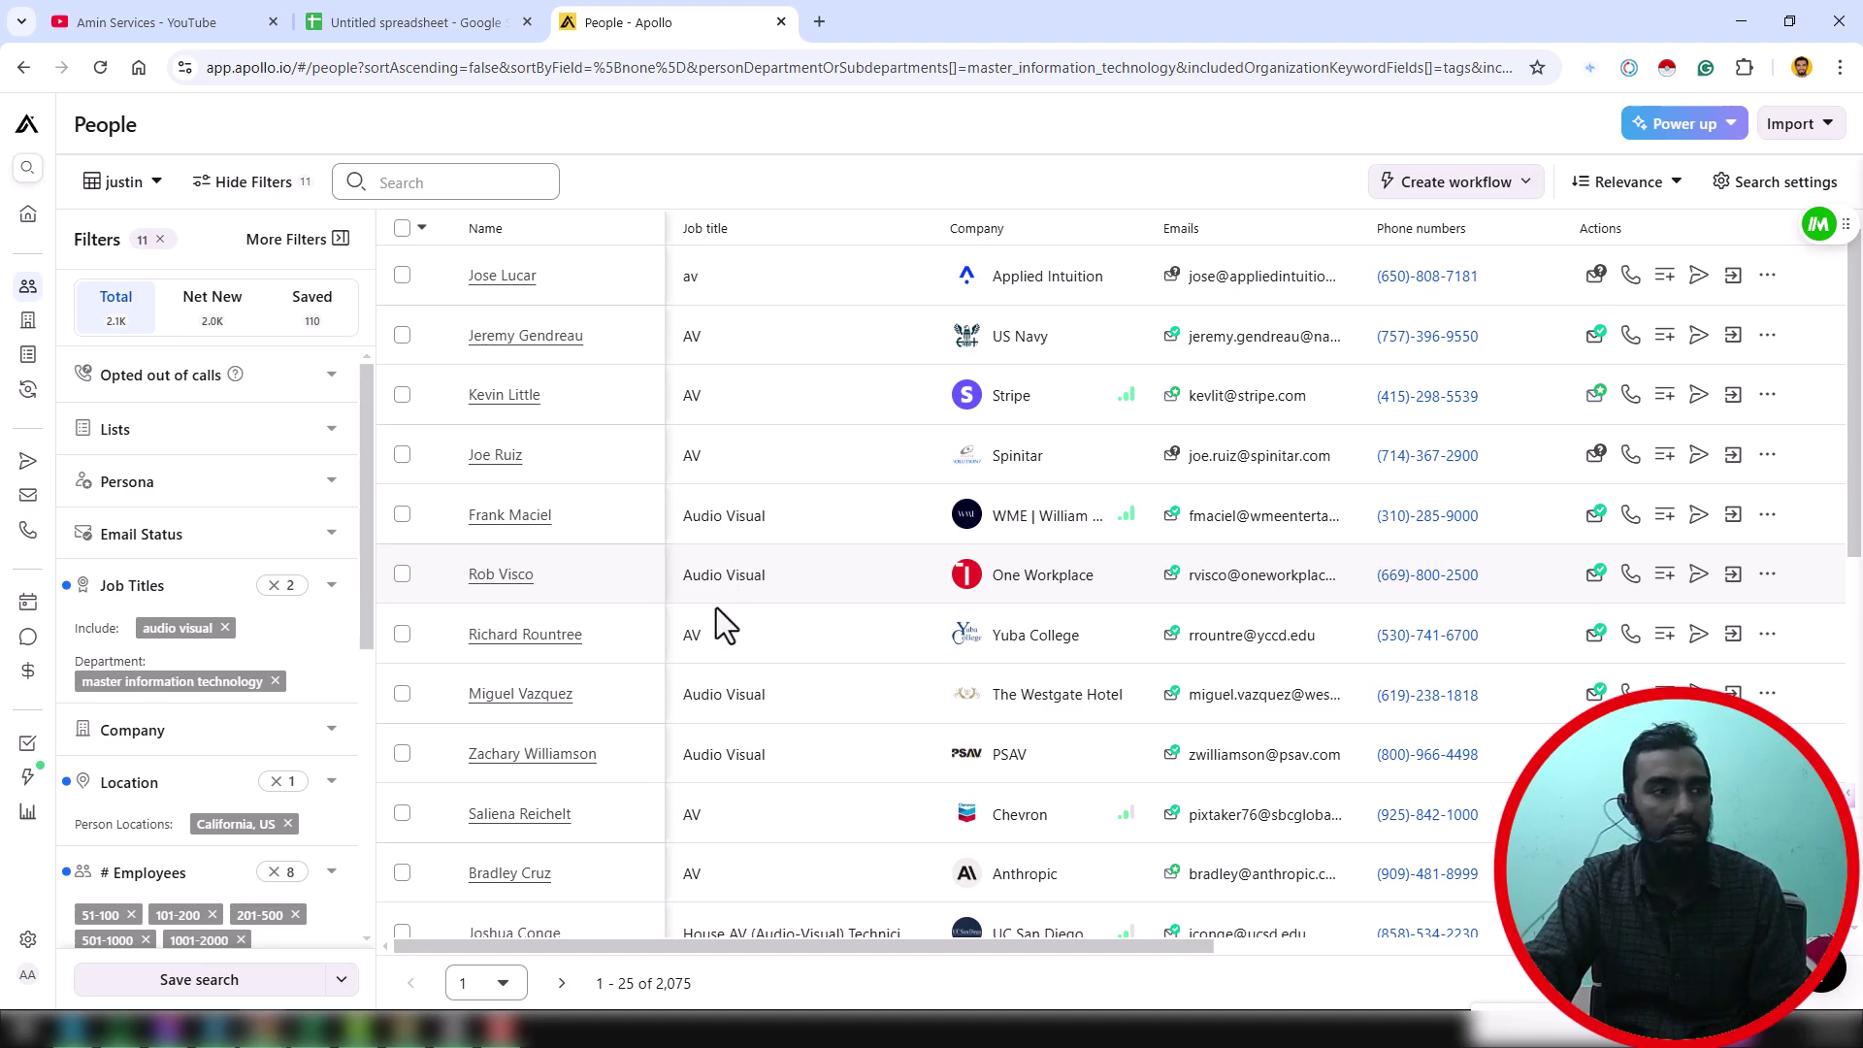
left_click(253, 327)
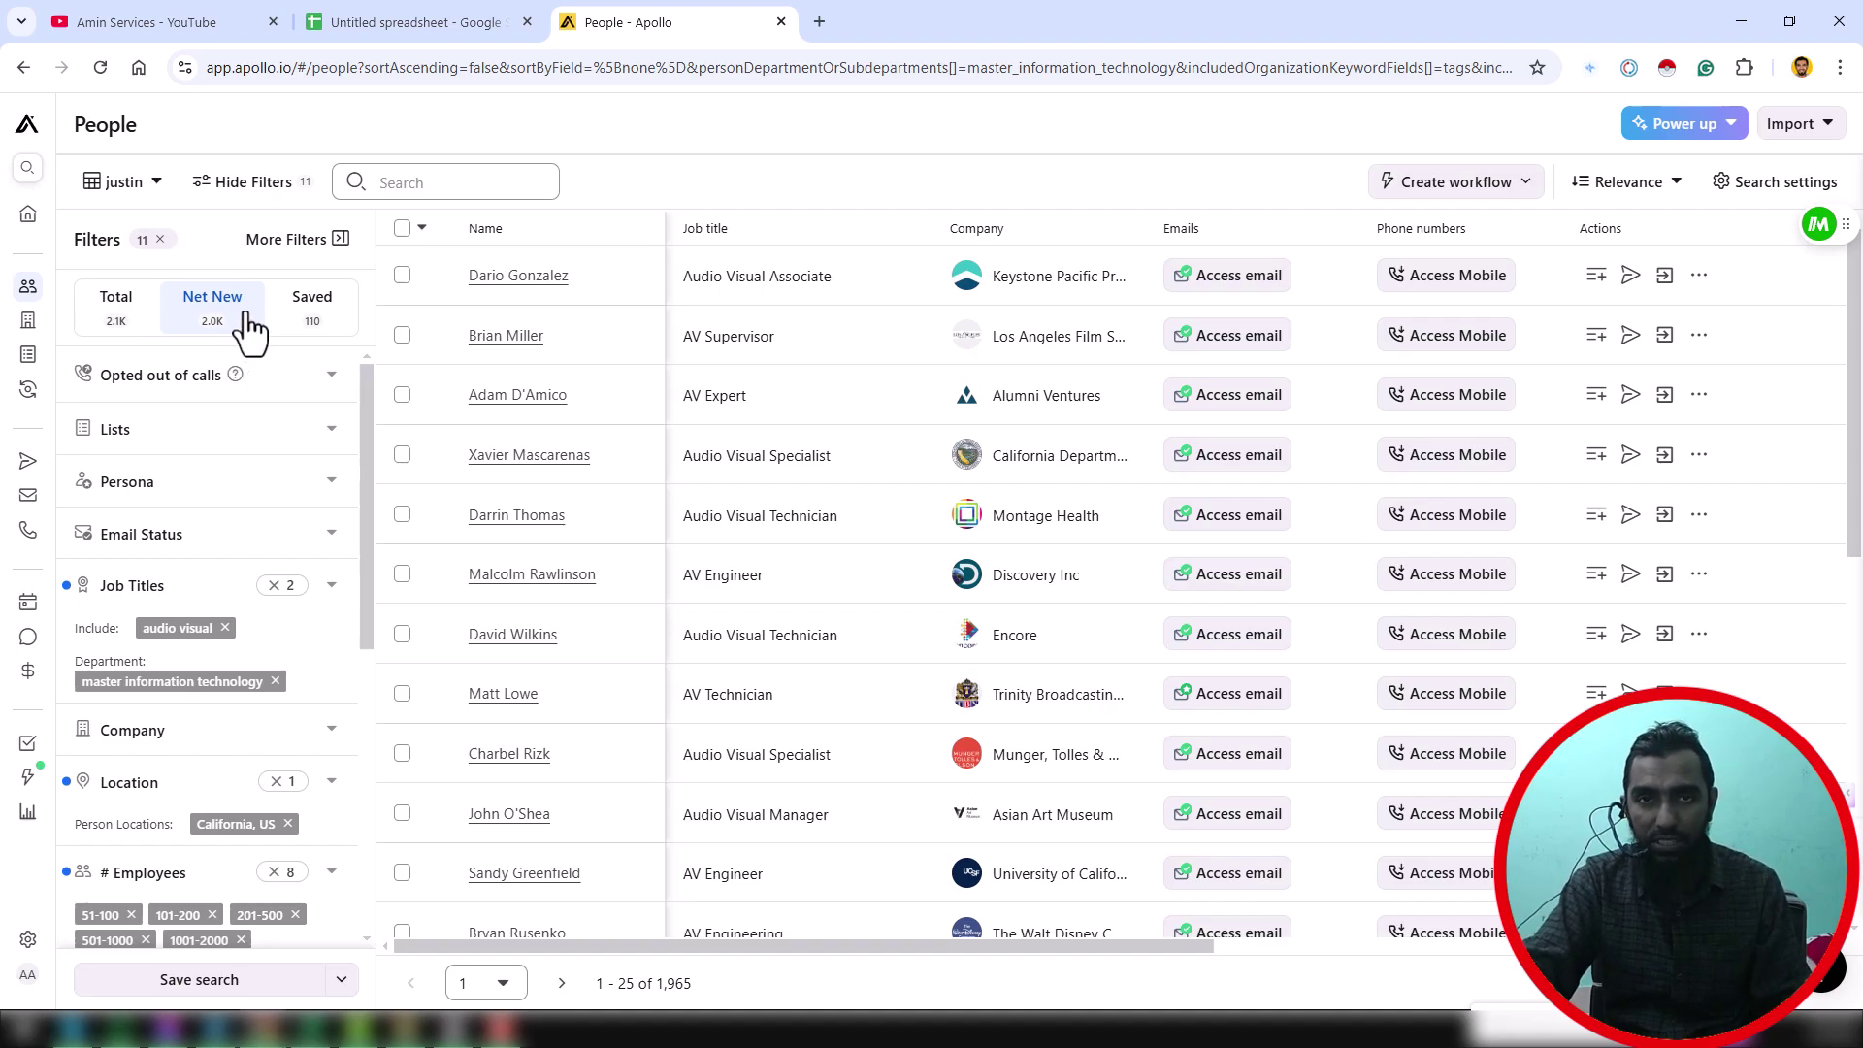
Select all 25 net-new prospects on this page and save them as contacts
left_click(410, 235)
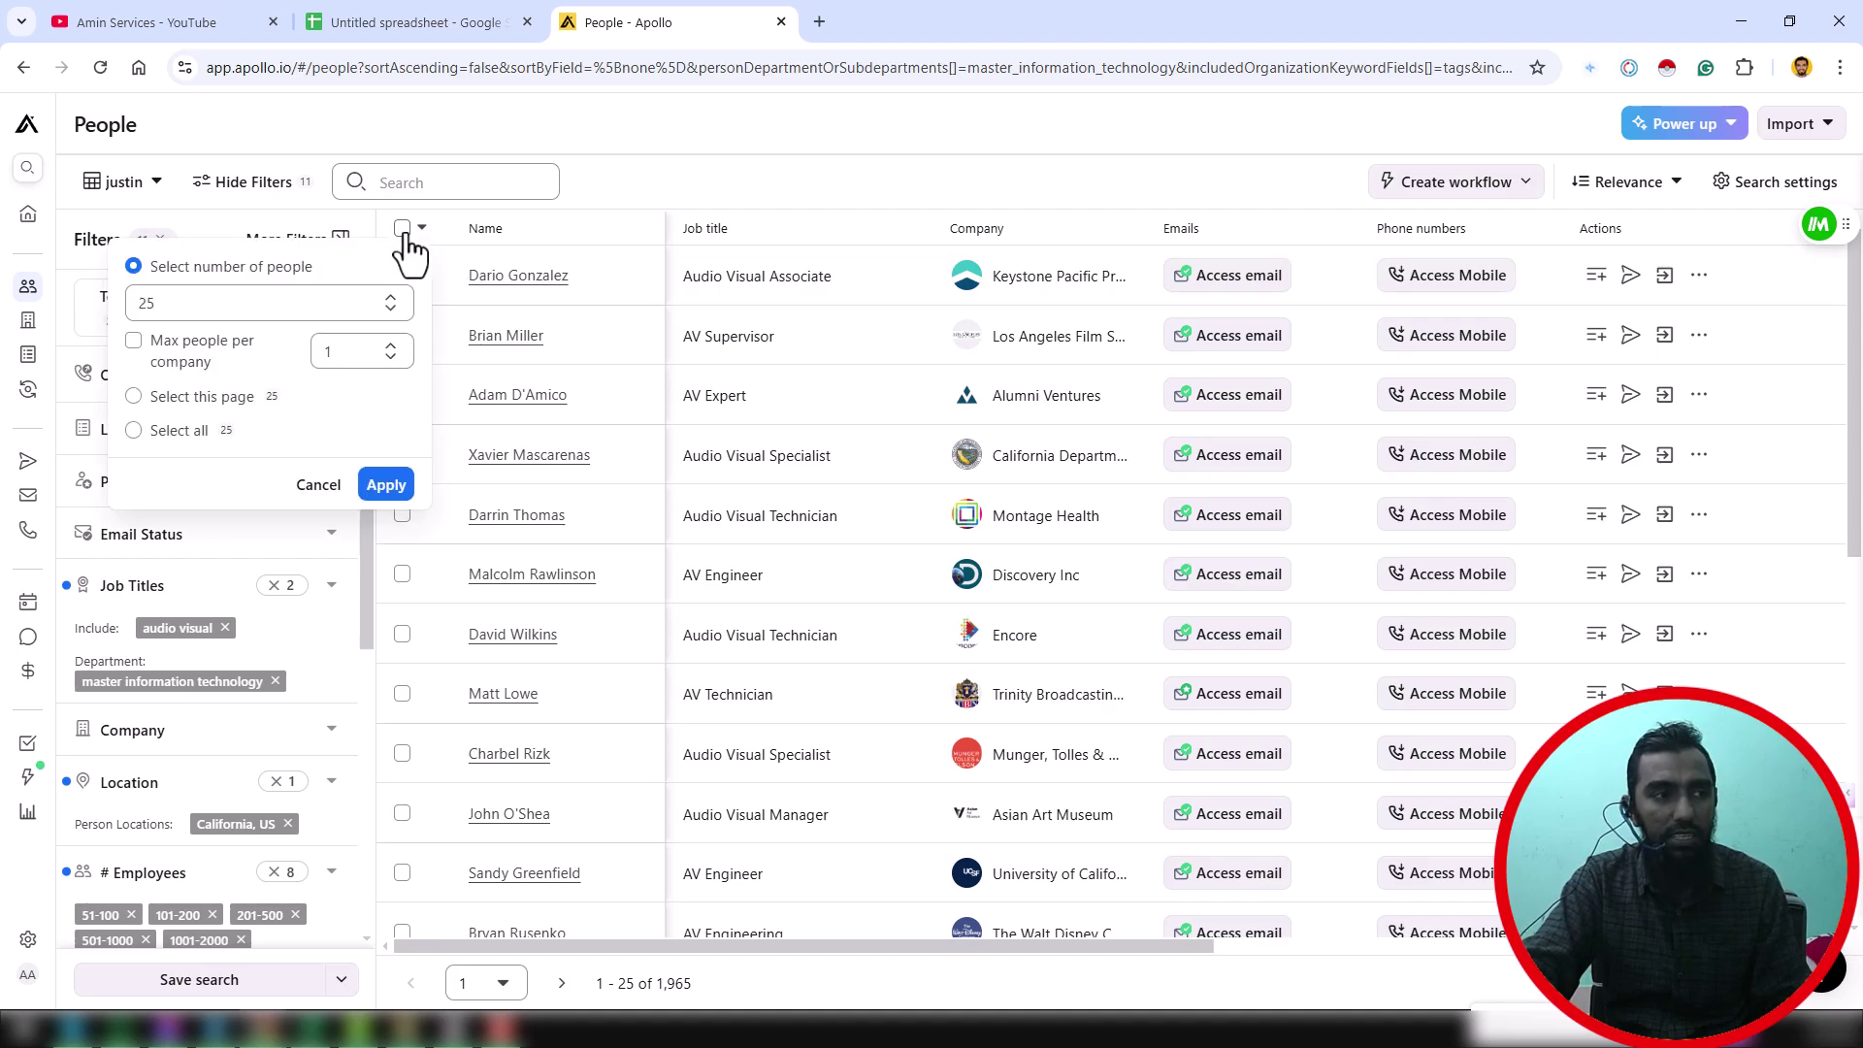
left_click(201, 398)
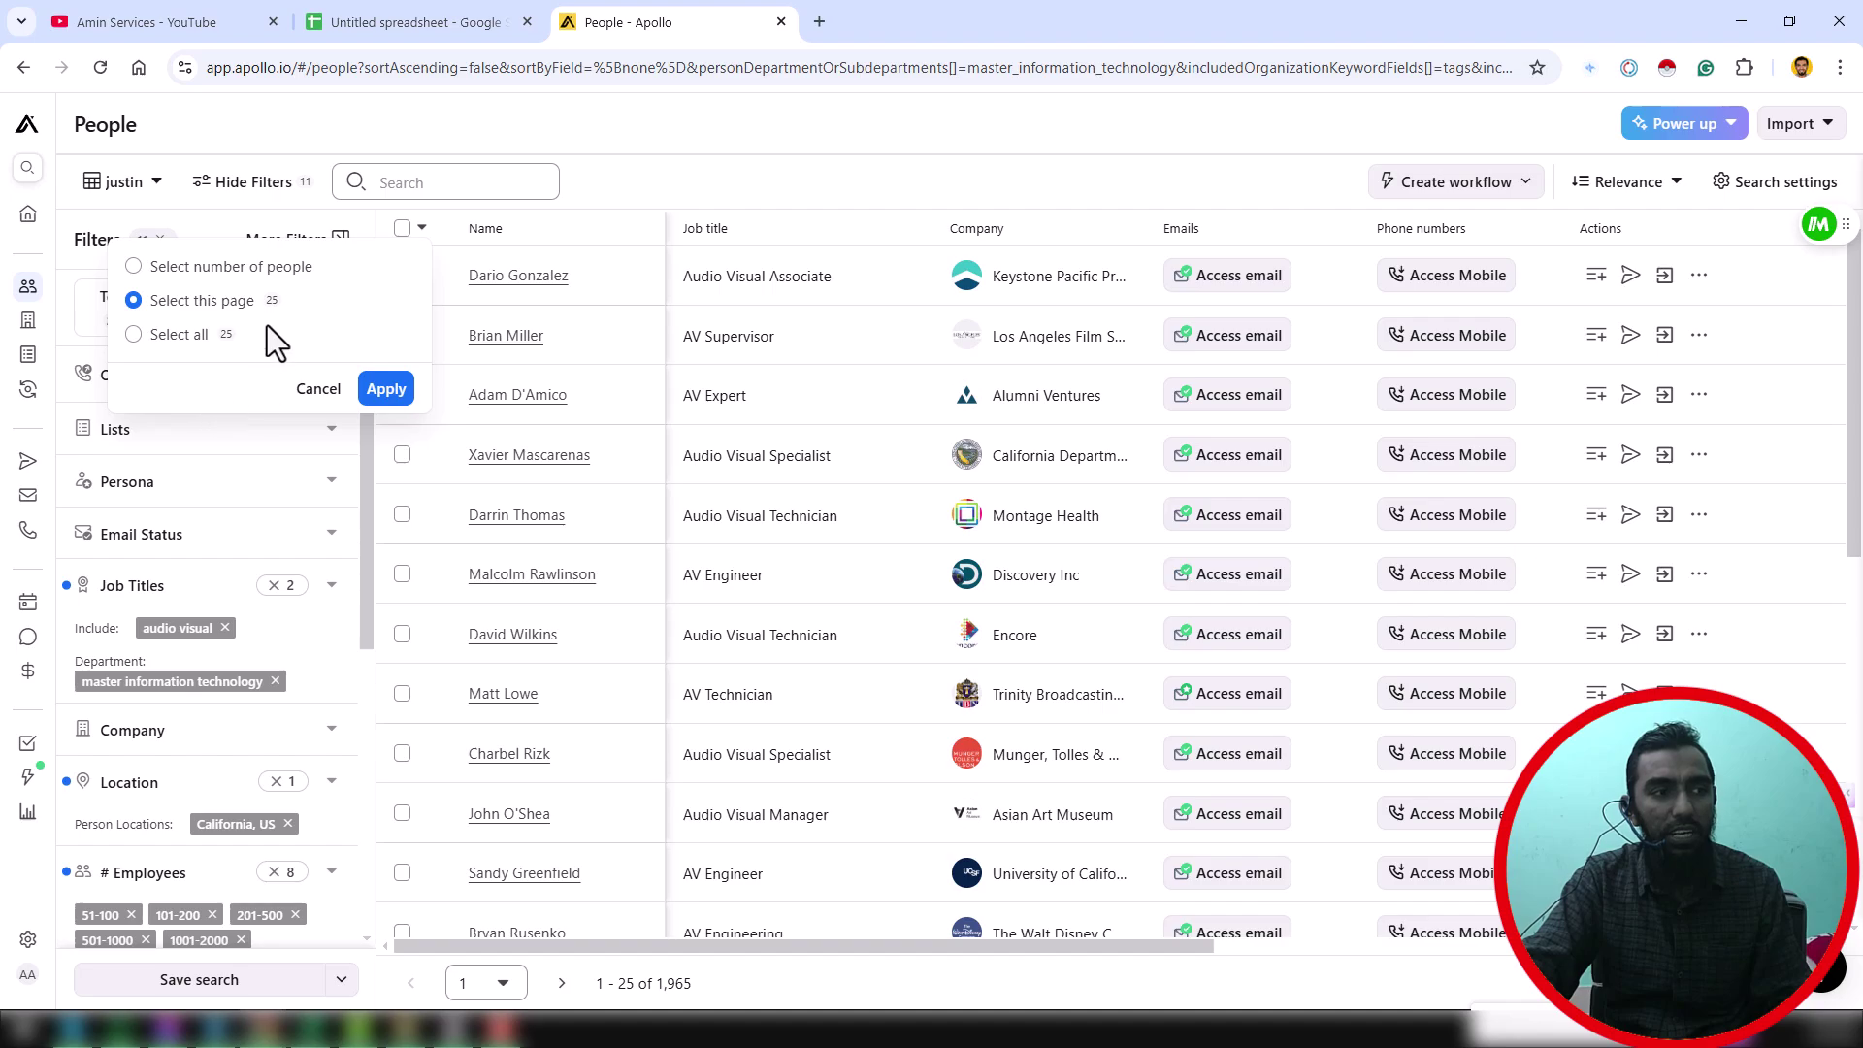
left_click(393, 392)
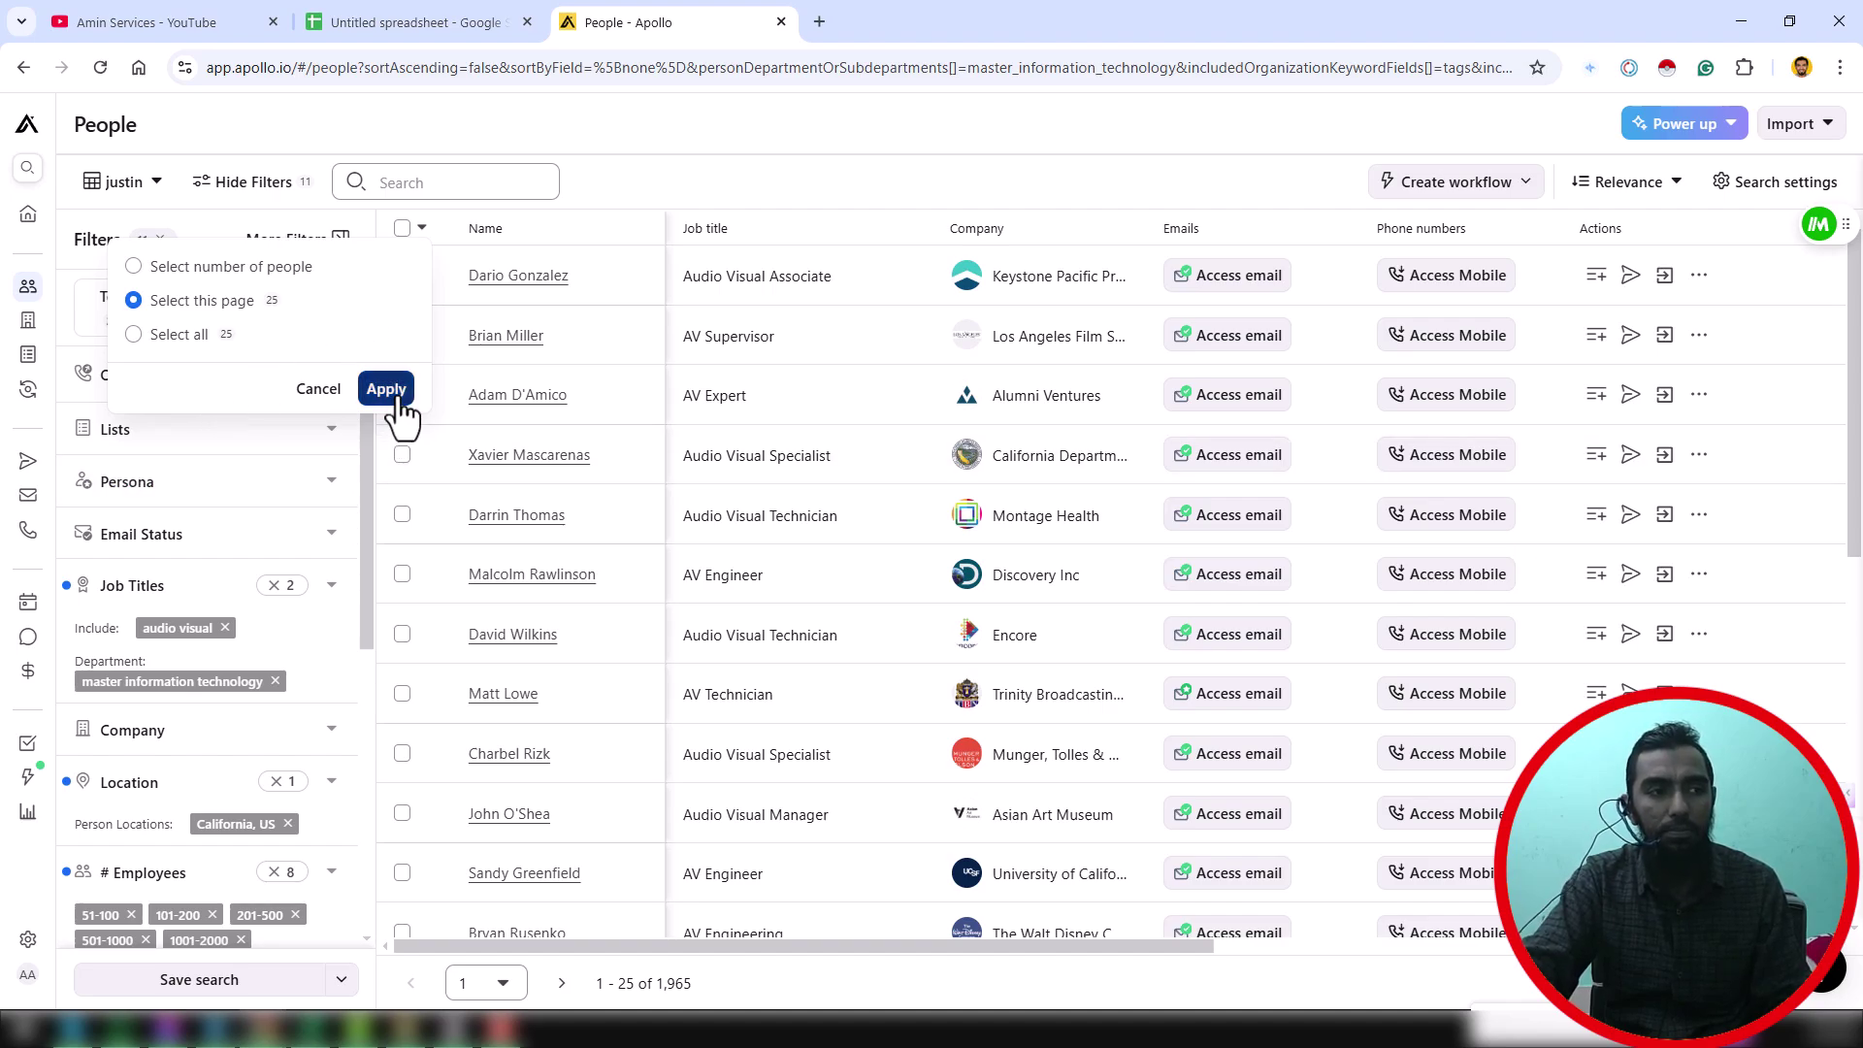
left_click(393, 394)
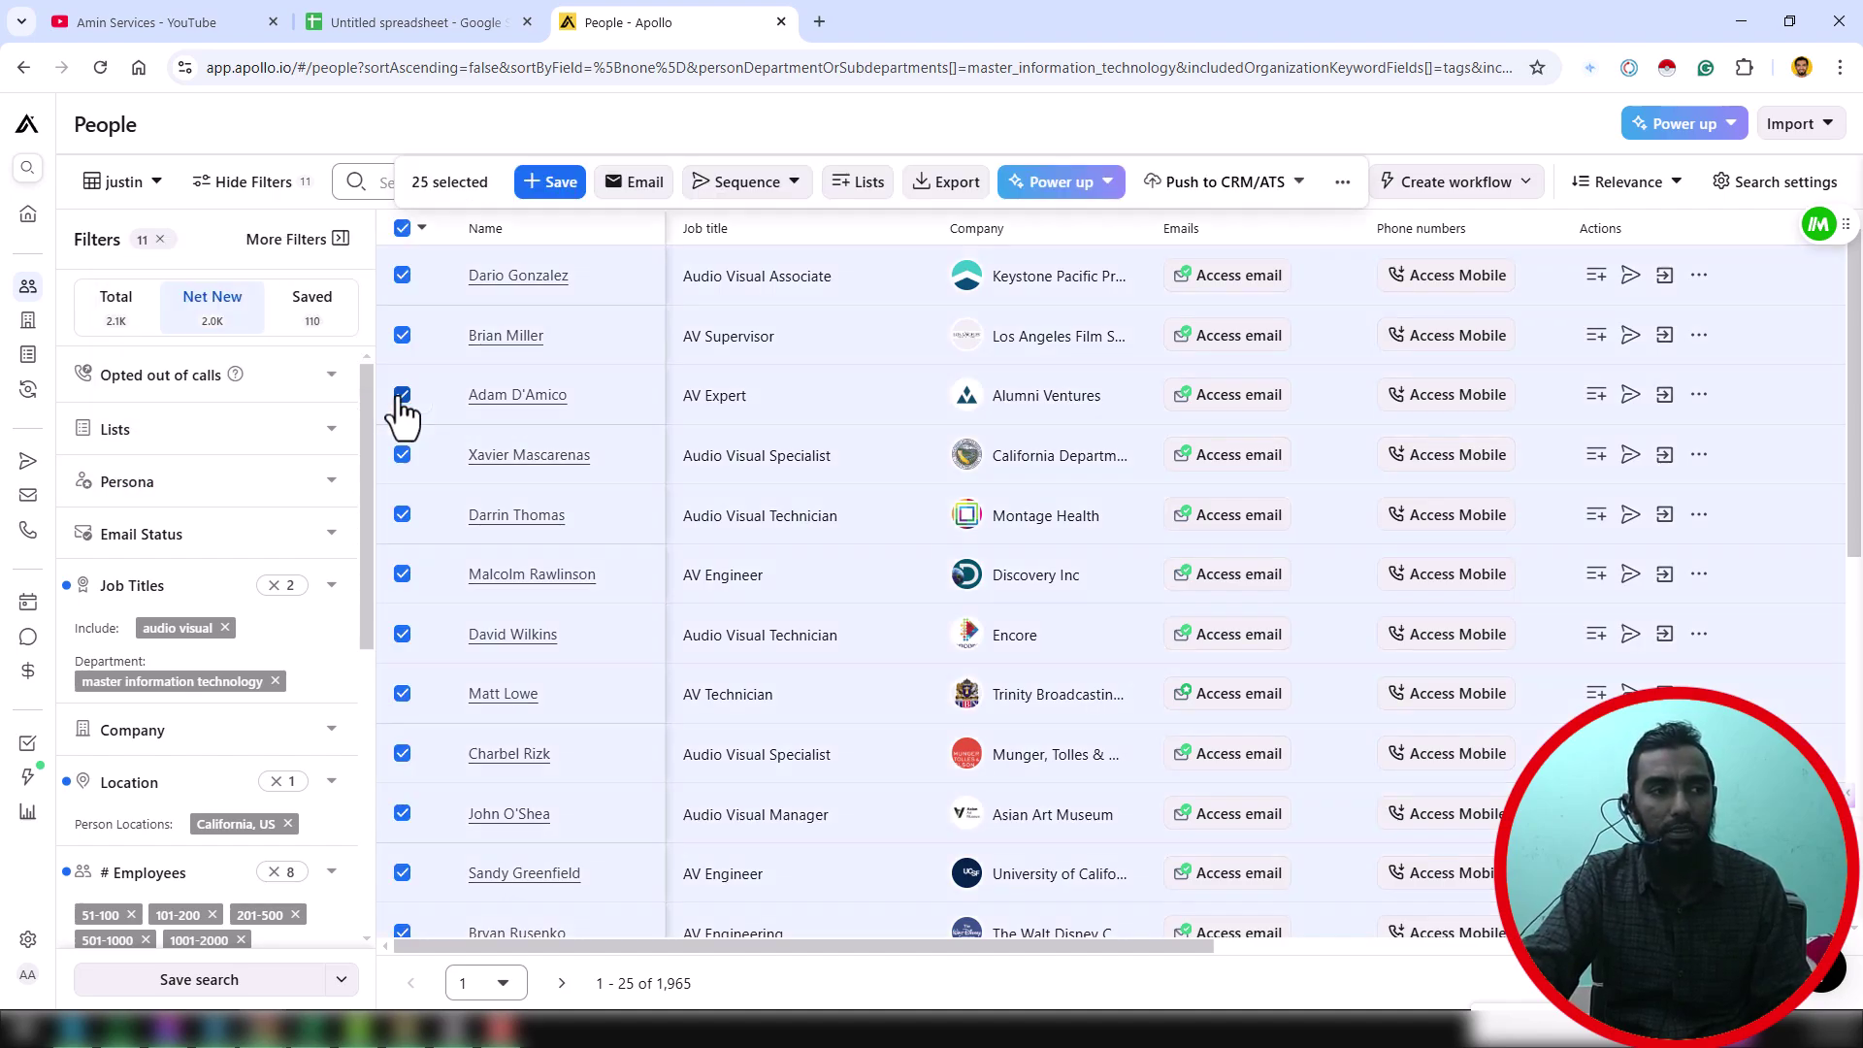
left_click(549, 182)
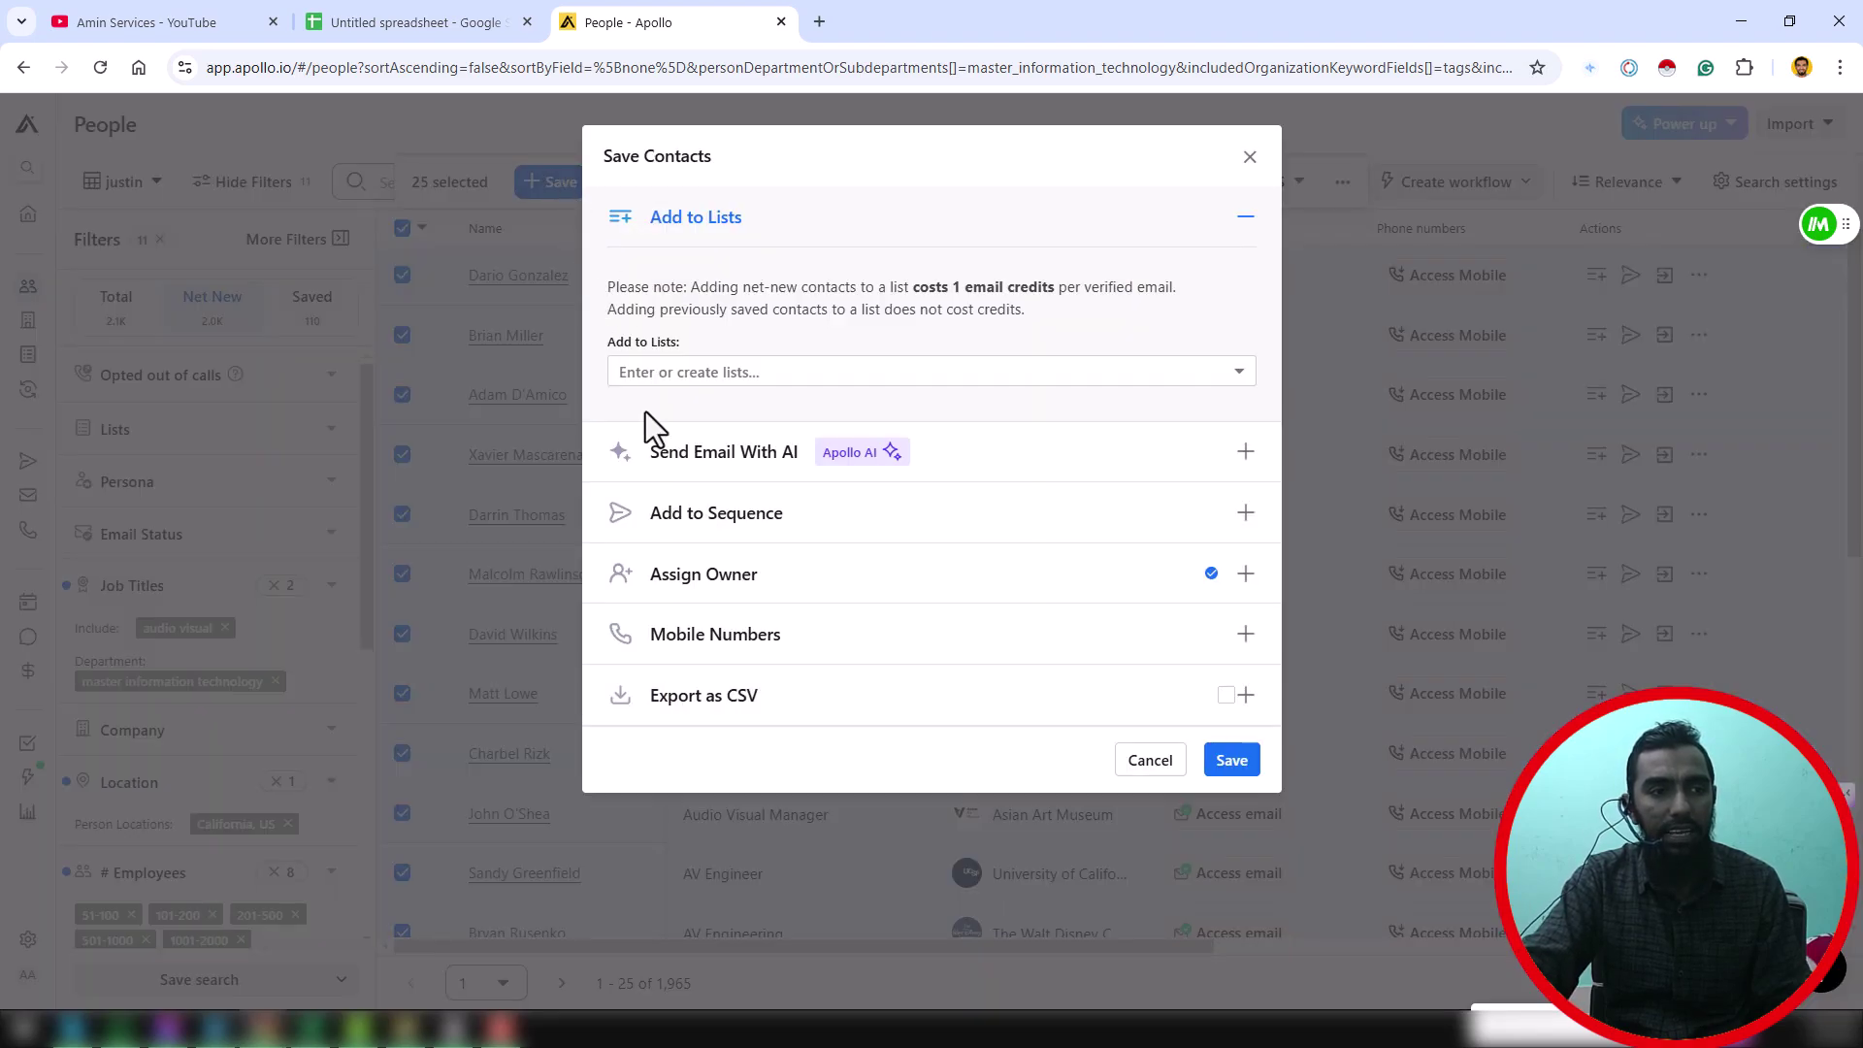
left_click(1232, 762)
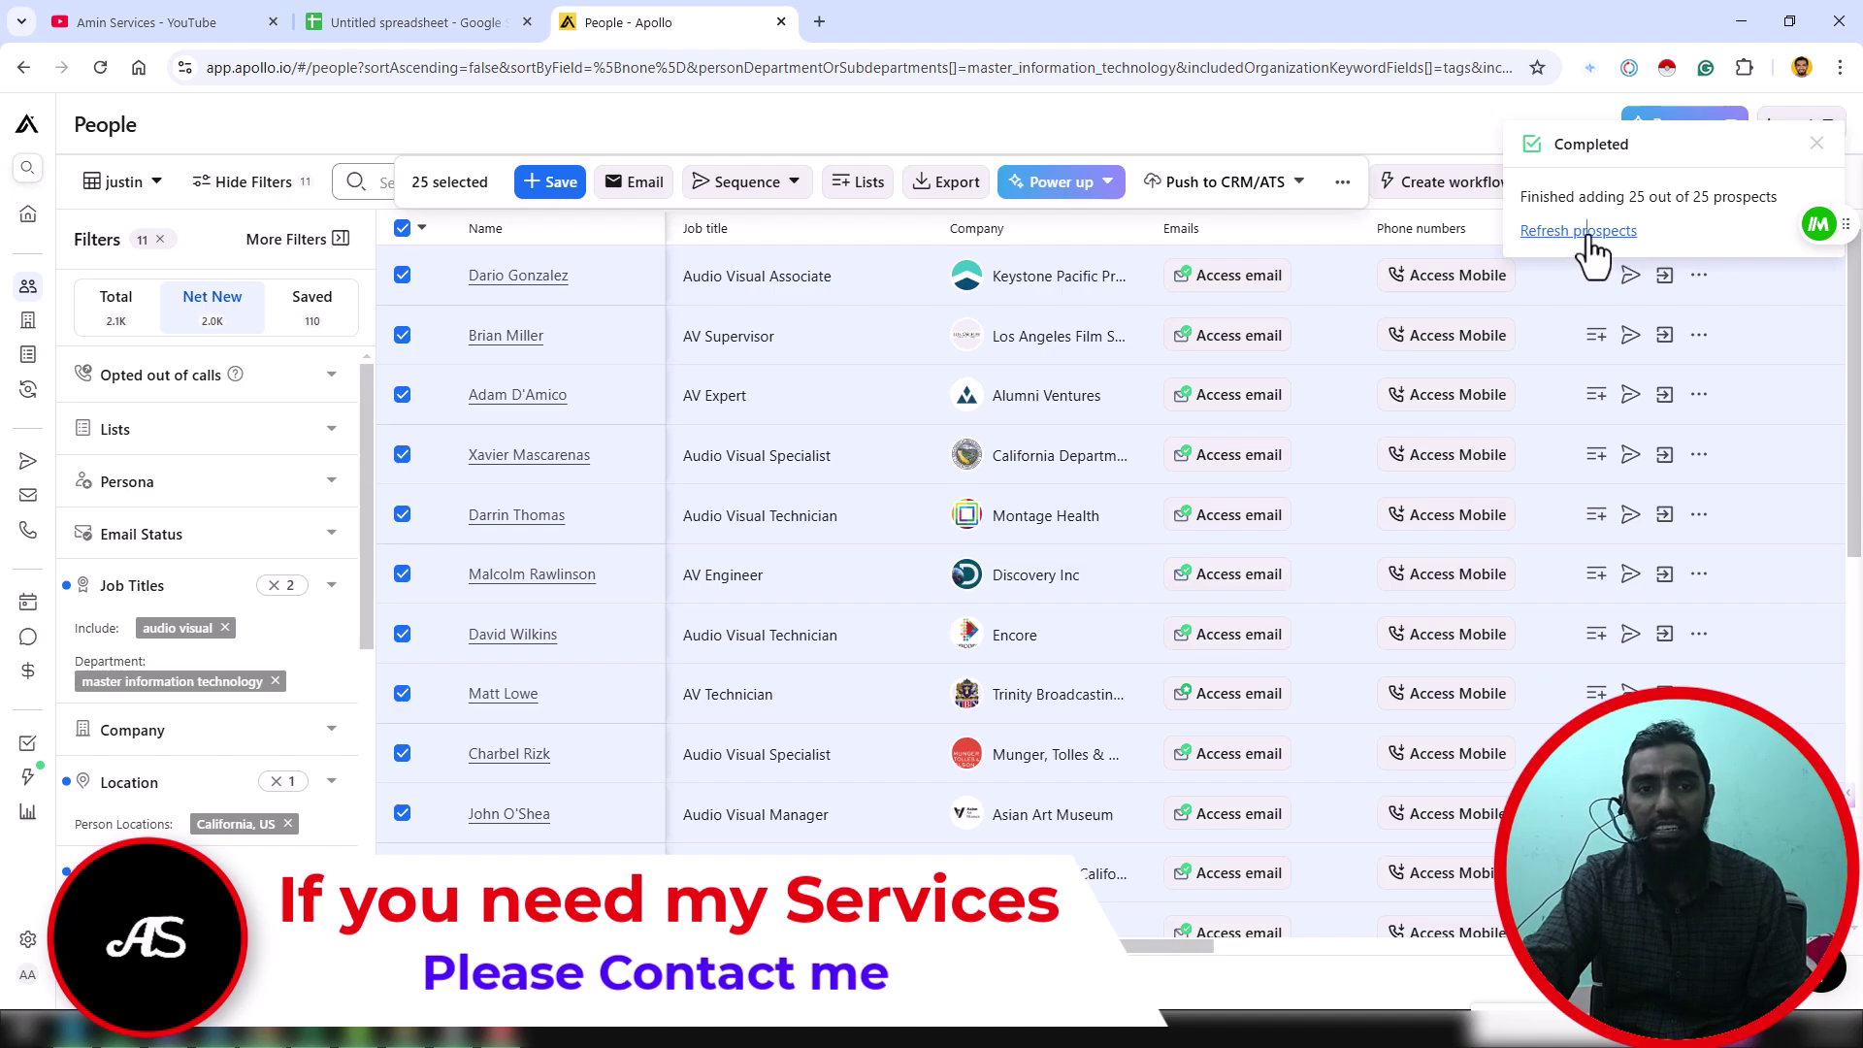
Clear the notice, confirm Saved shows 135, and reopen Net New at 1,940 prospects
left_click(1587, 235)
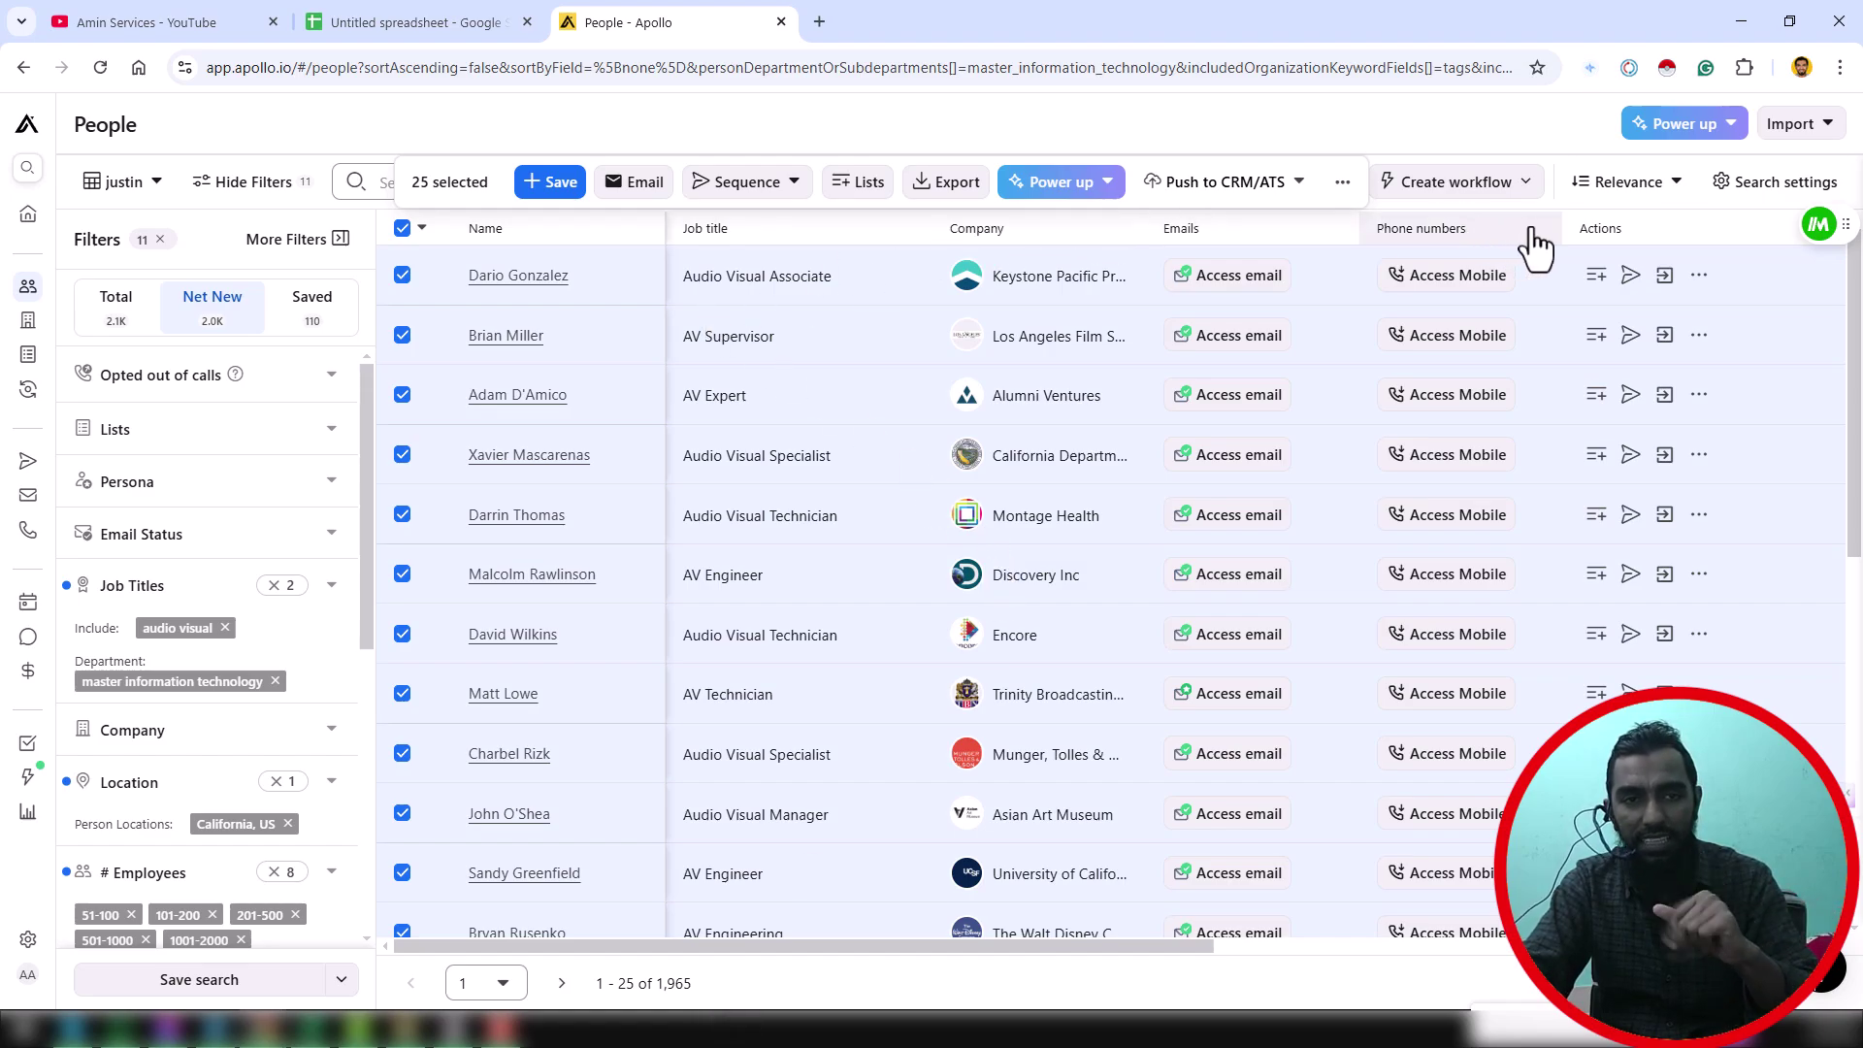
left_click(340, 326)
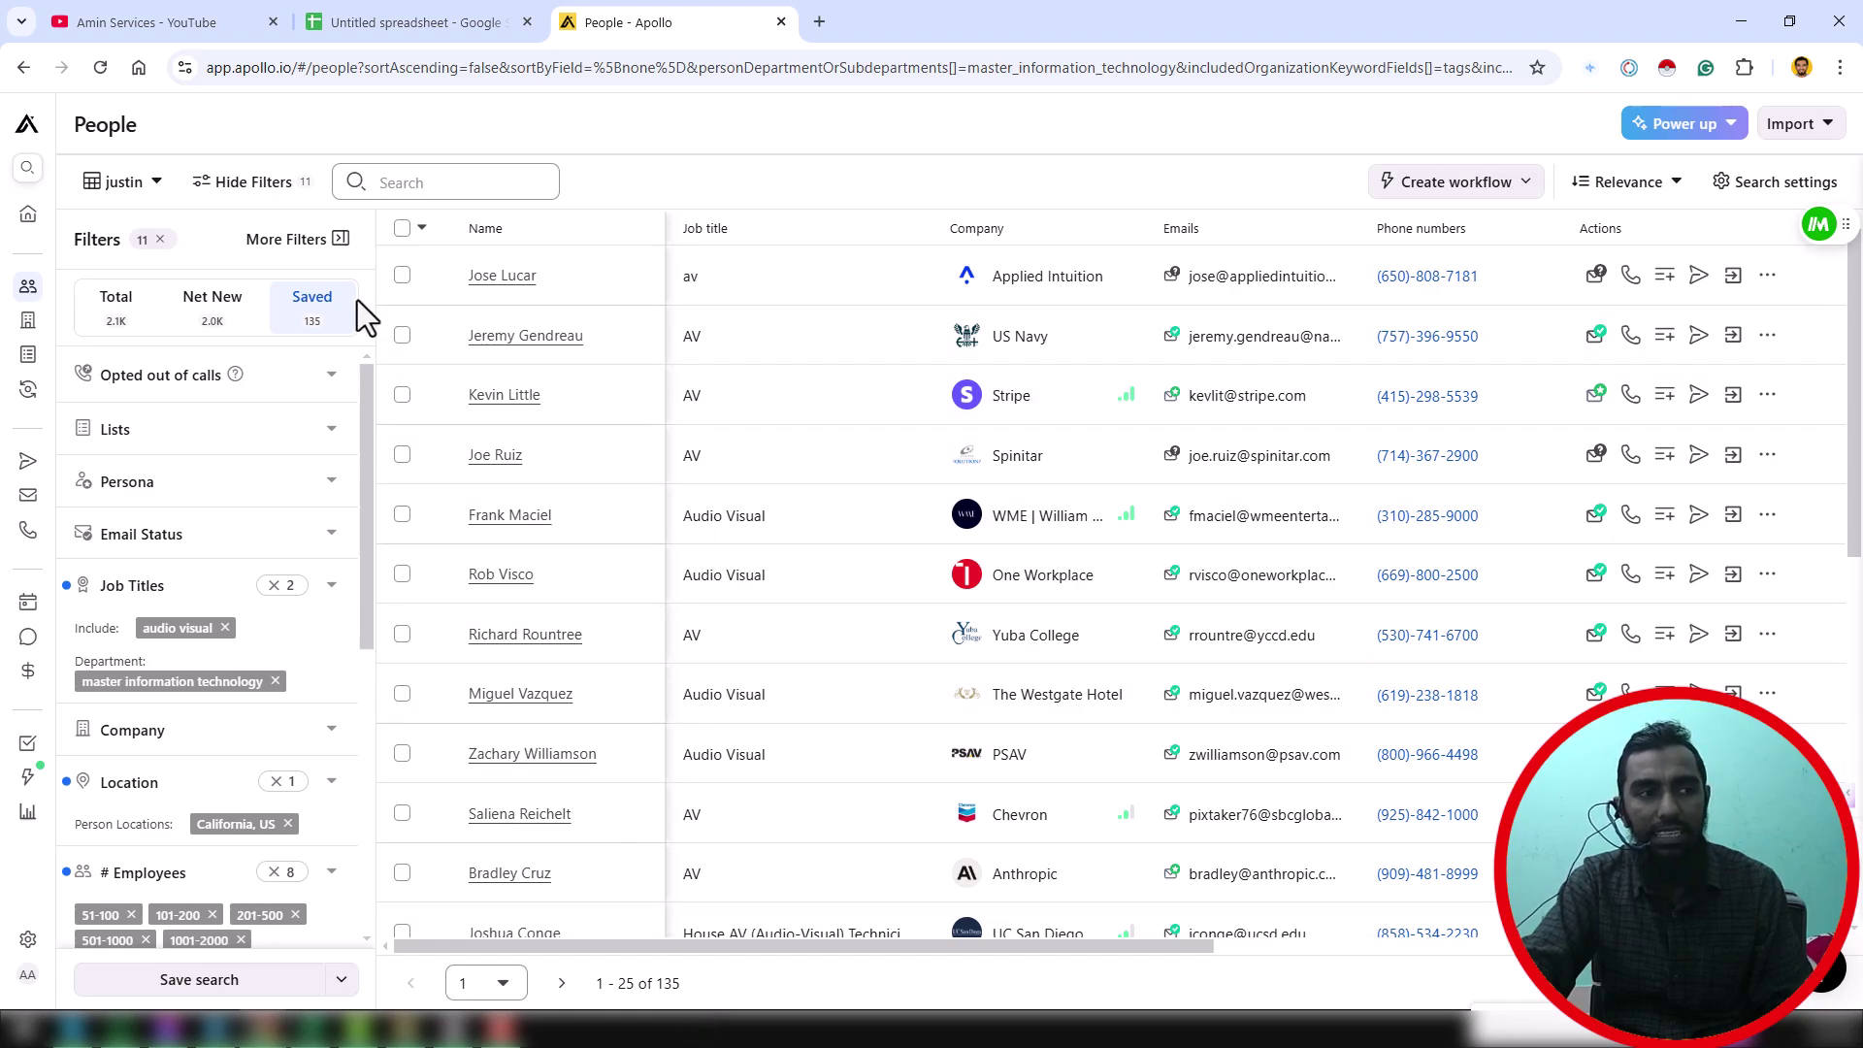
left_click(246, 327)
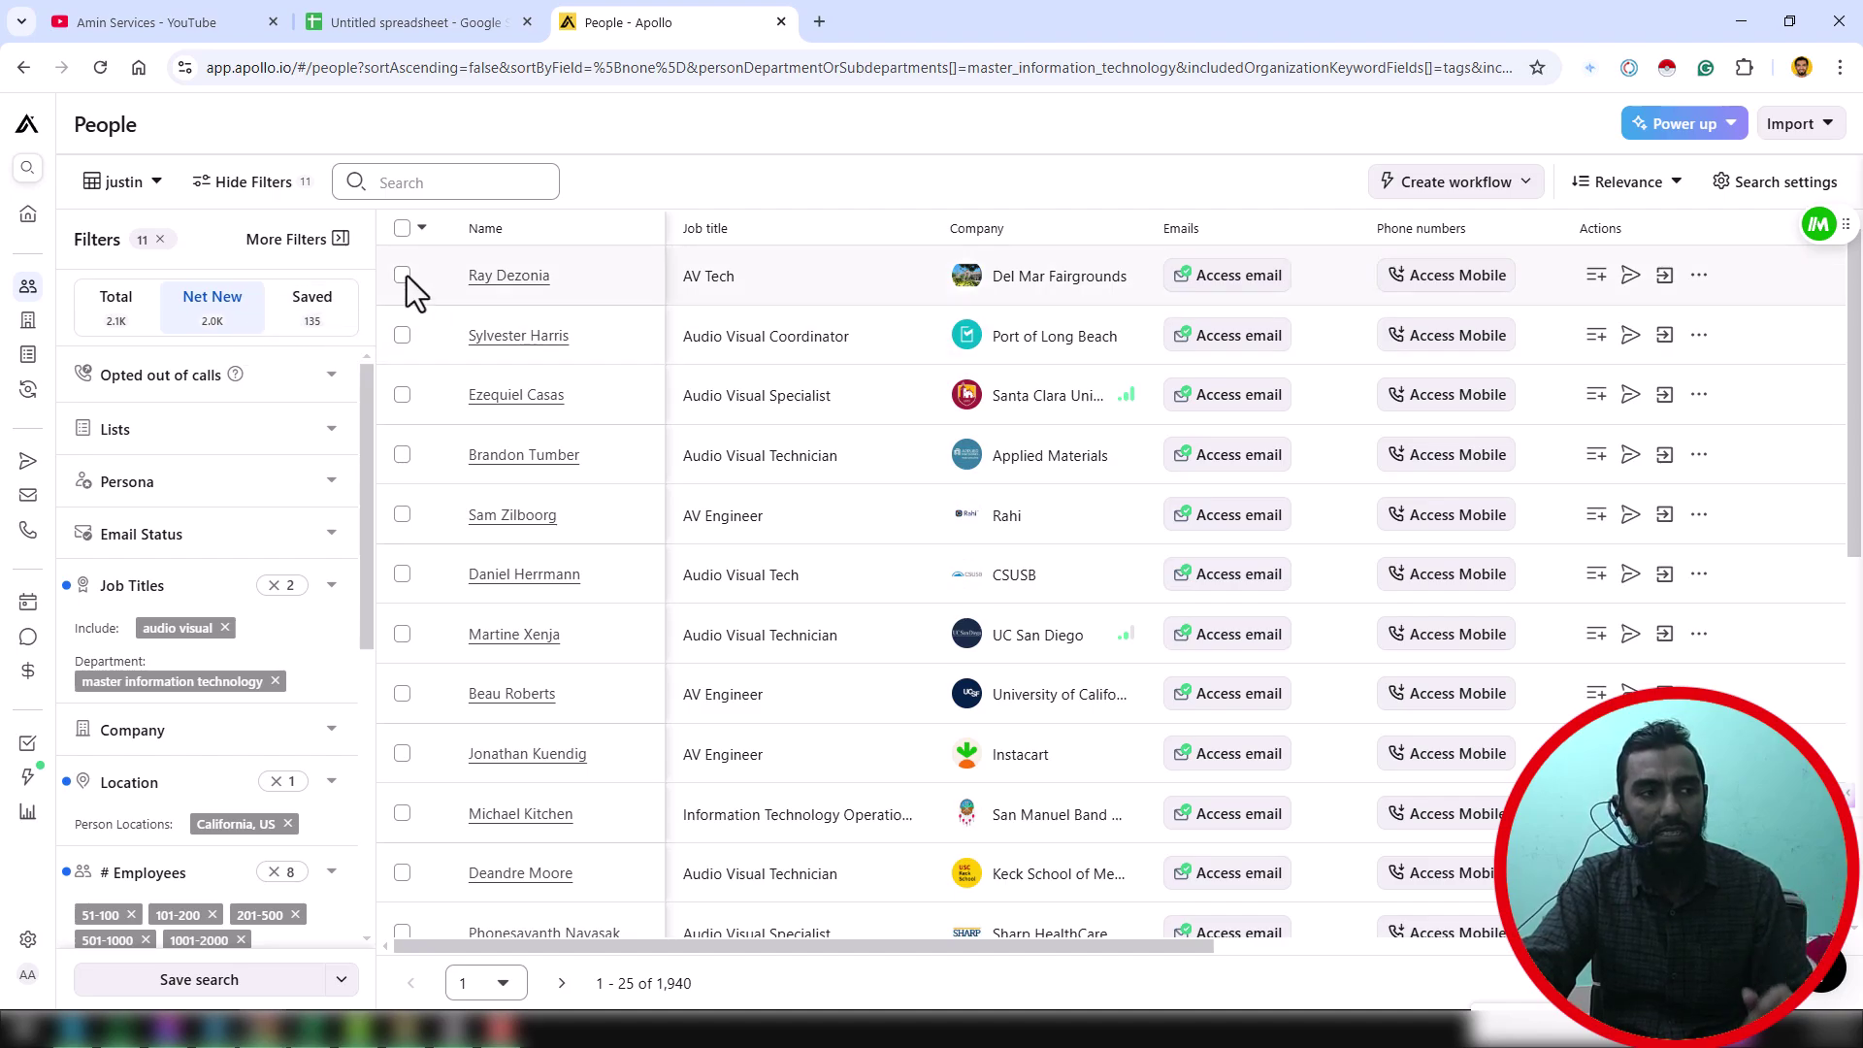
Select the page's 25 prospects from the 1,940 list, save them as contacts, and clear the notice
left_click(419, 229)
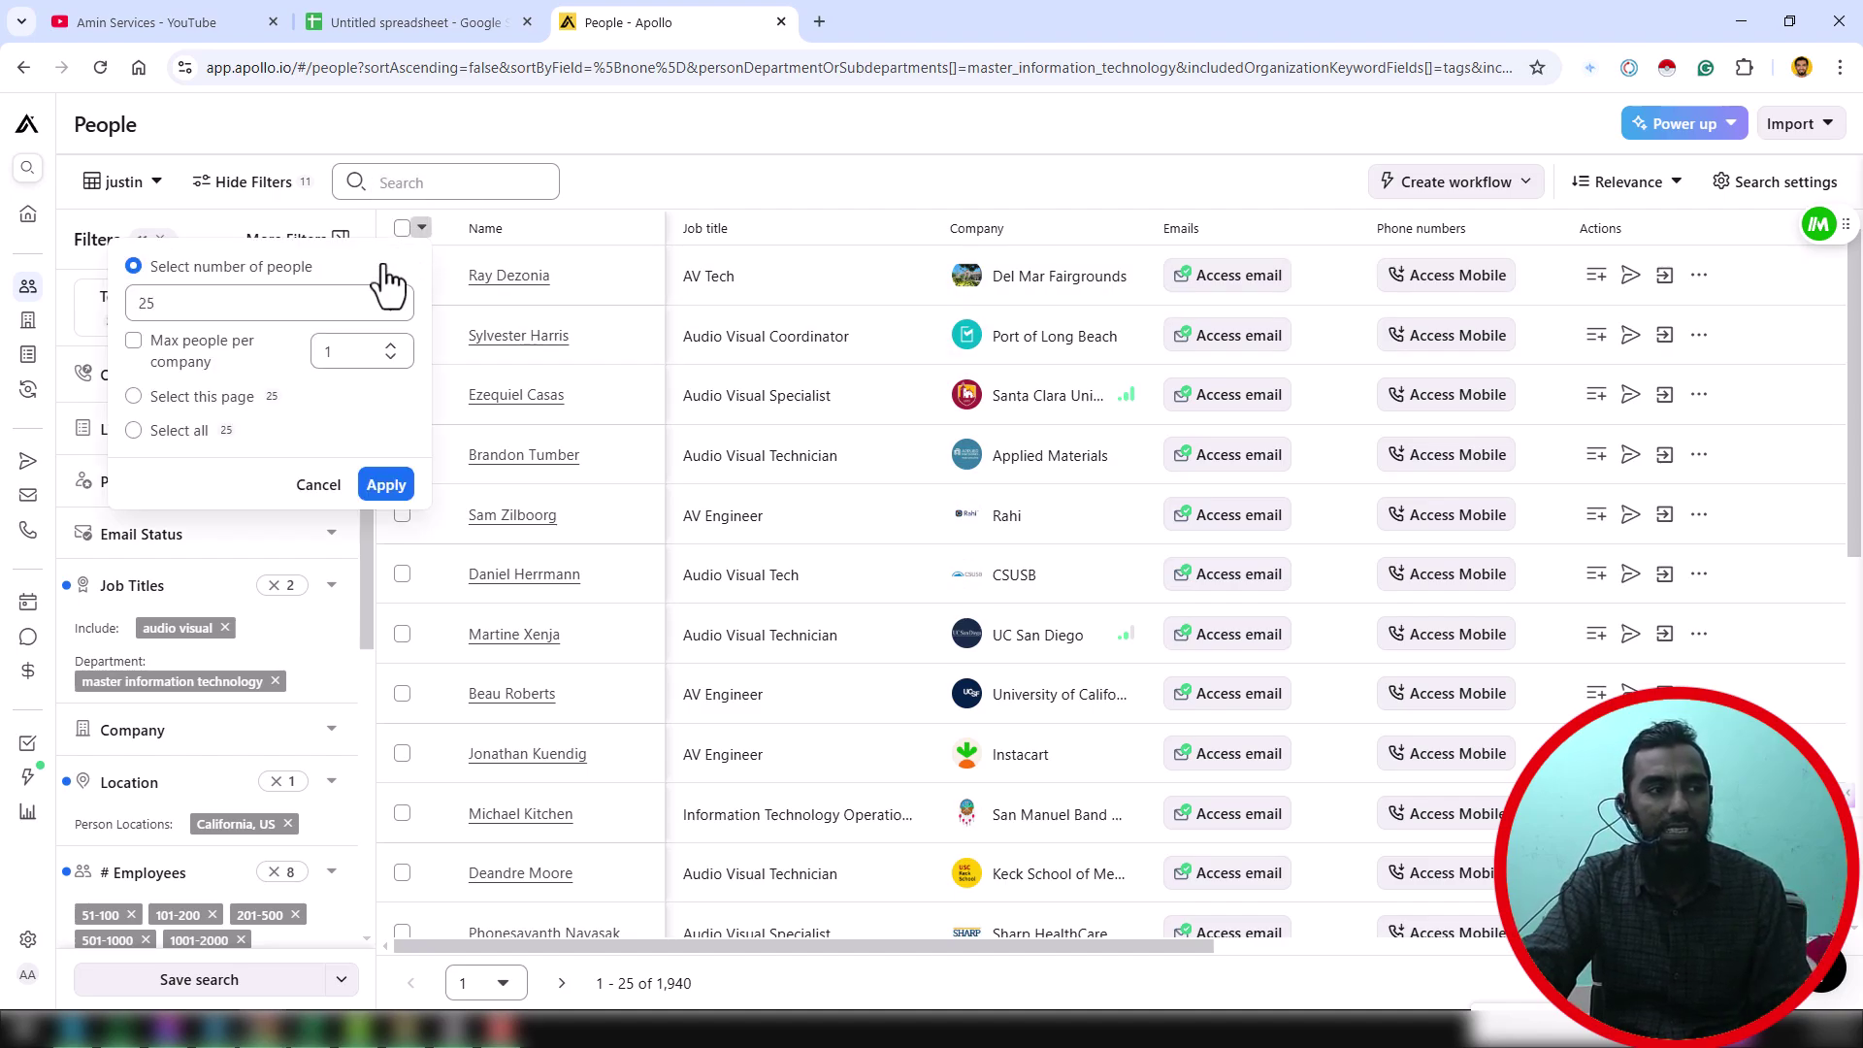
left_click(194, 396)
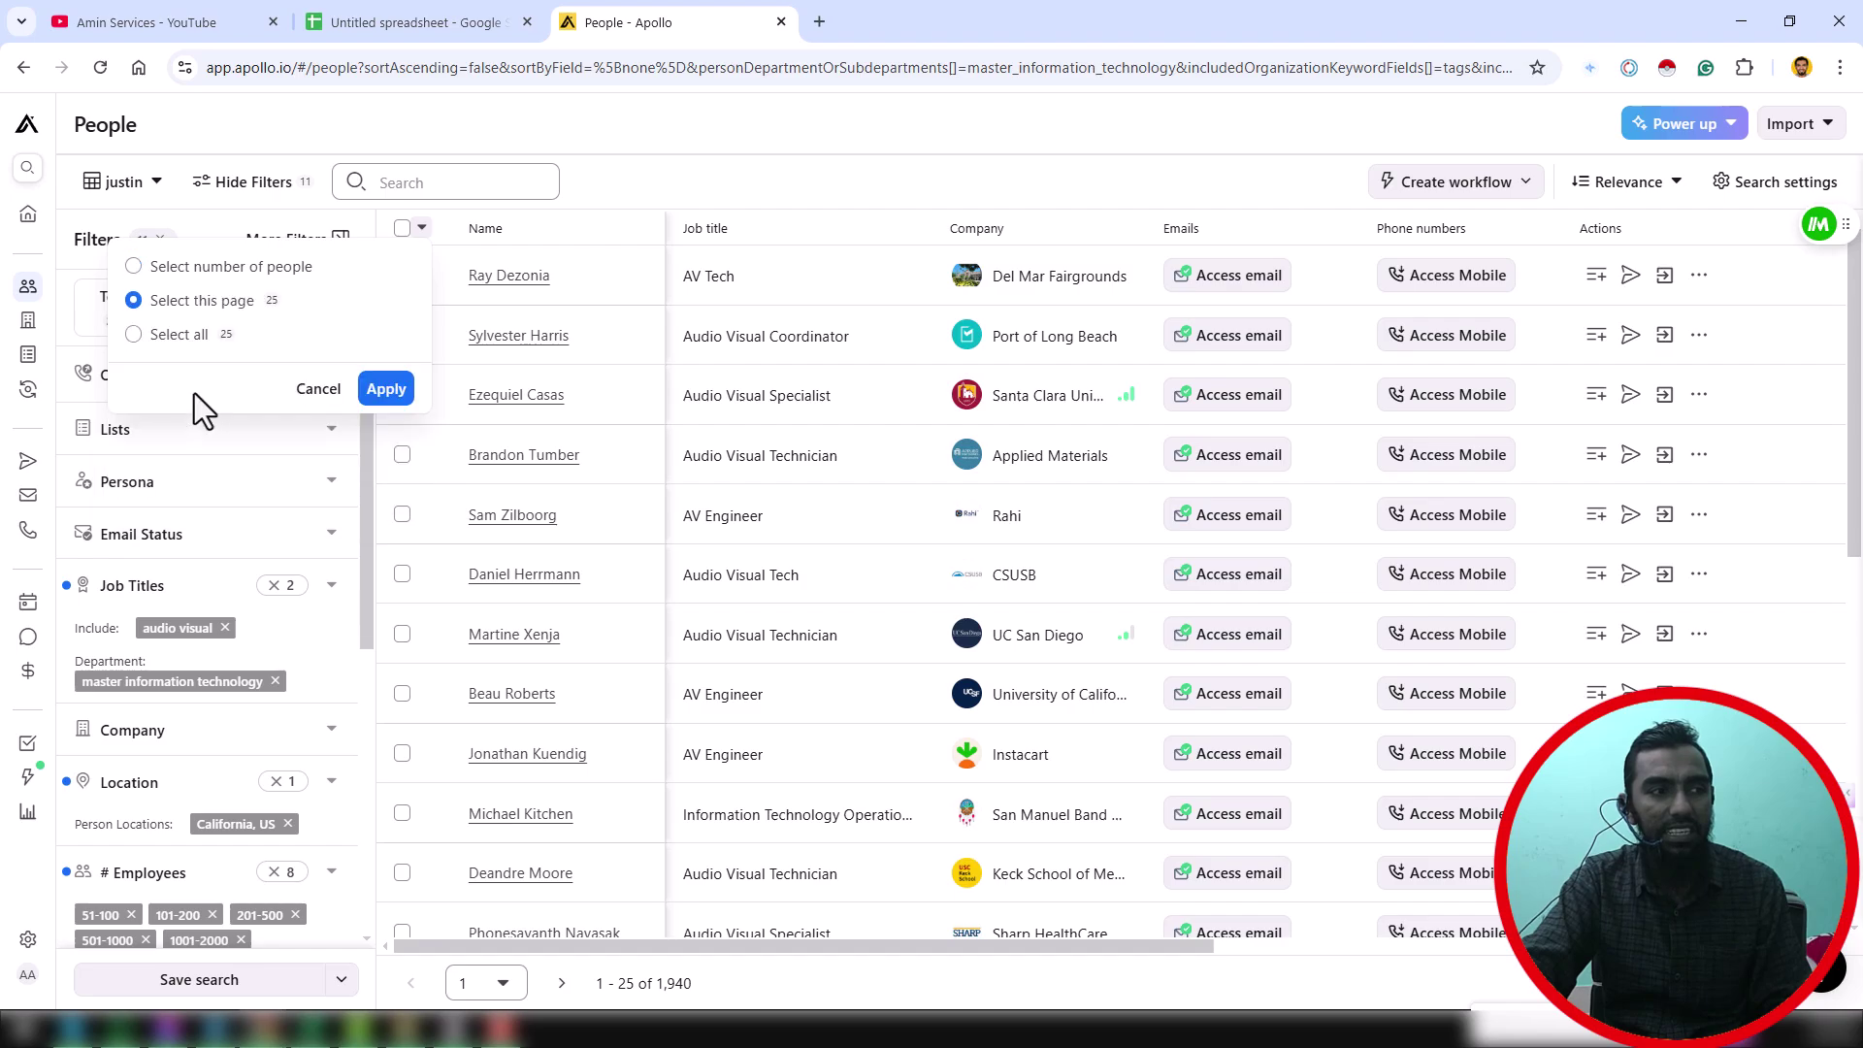
left_click(383, 393)
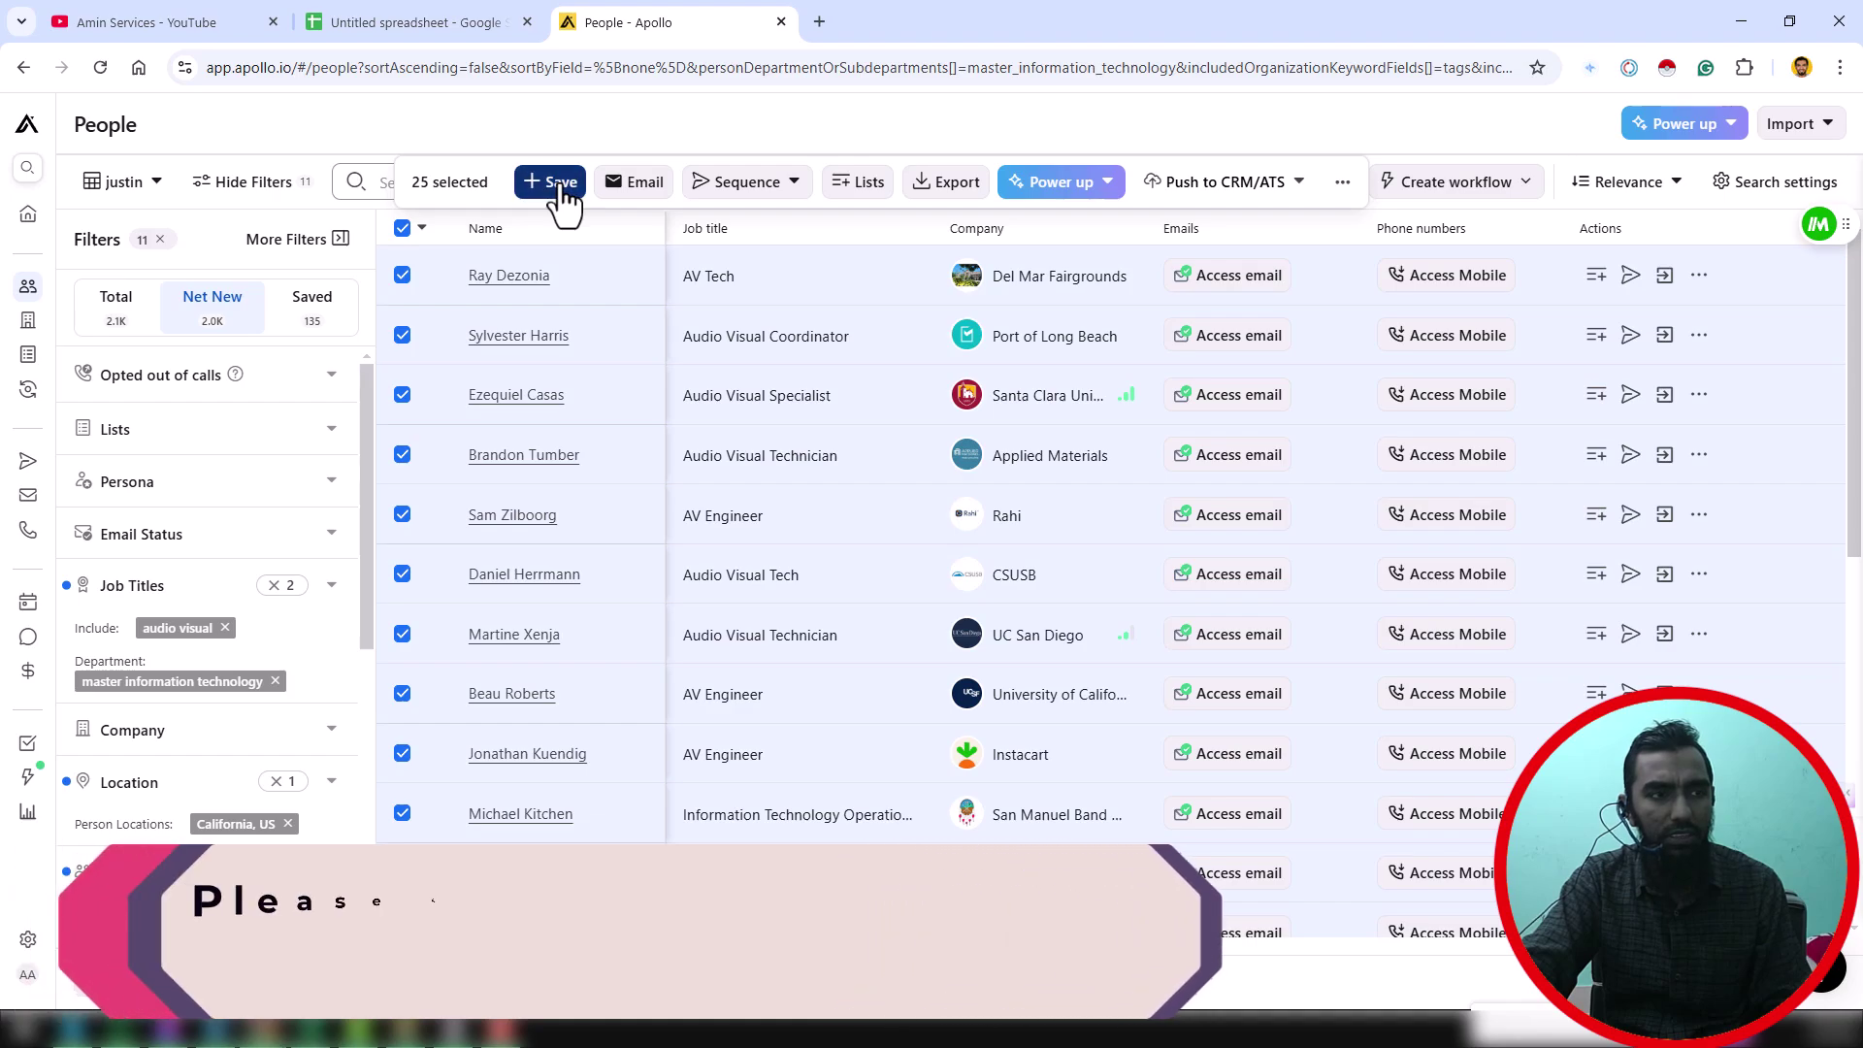
left_click(555, 183)
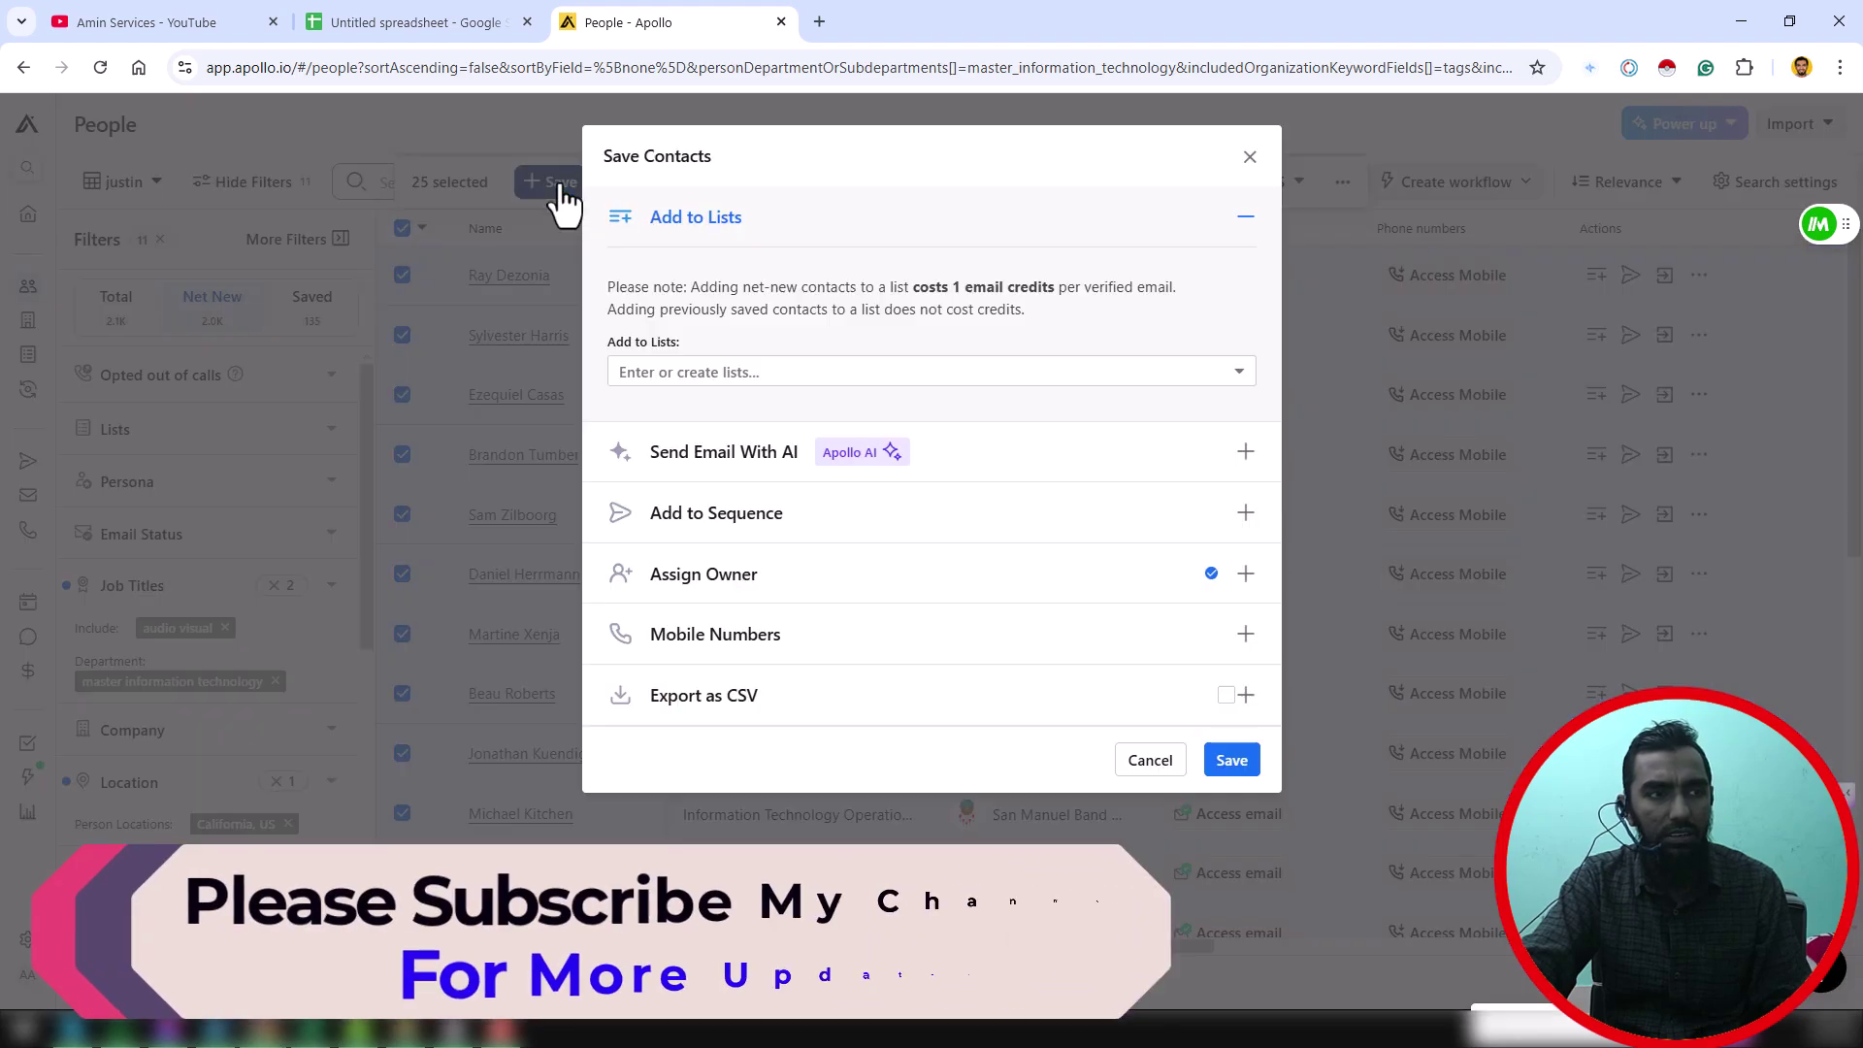
left_click(1224, 768)
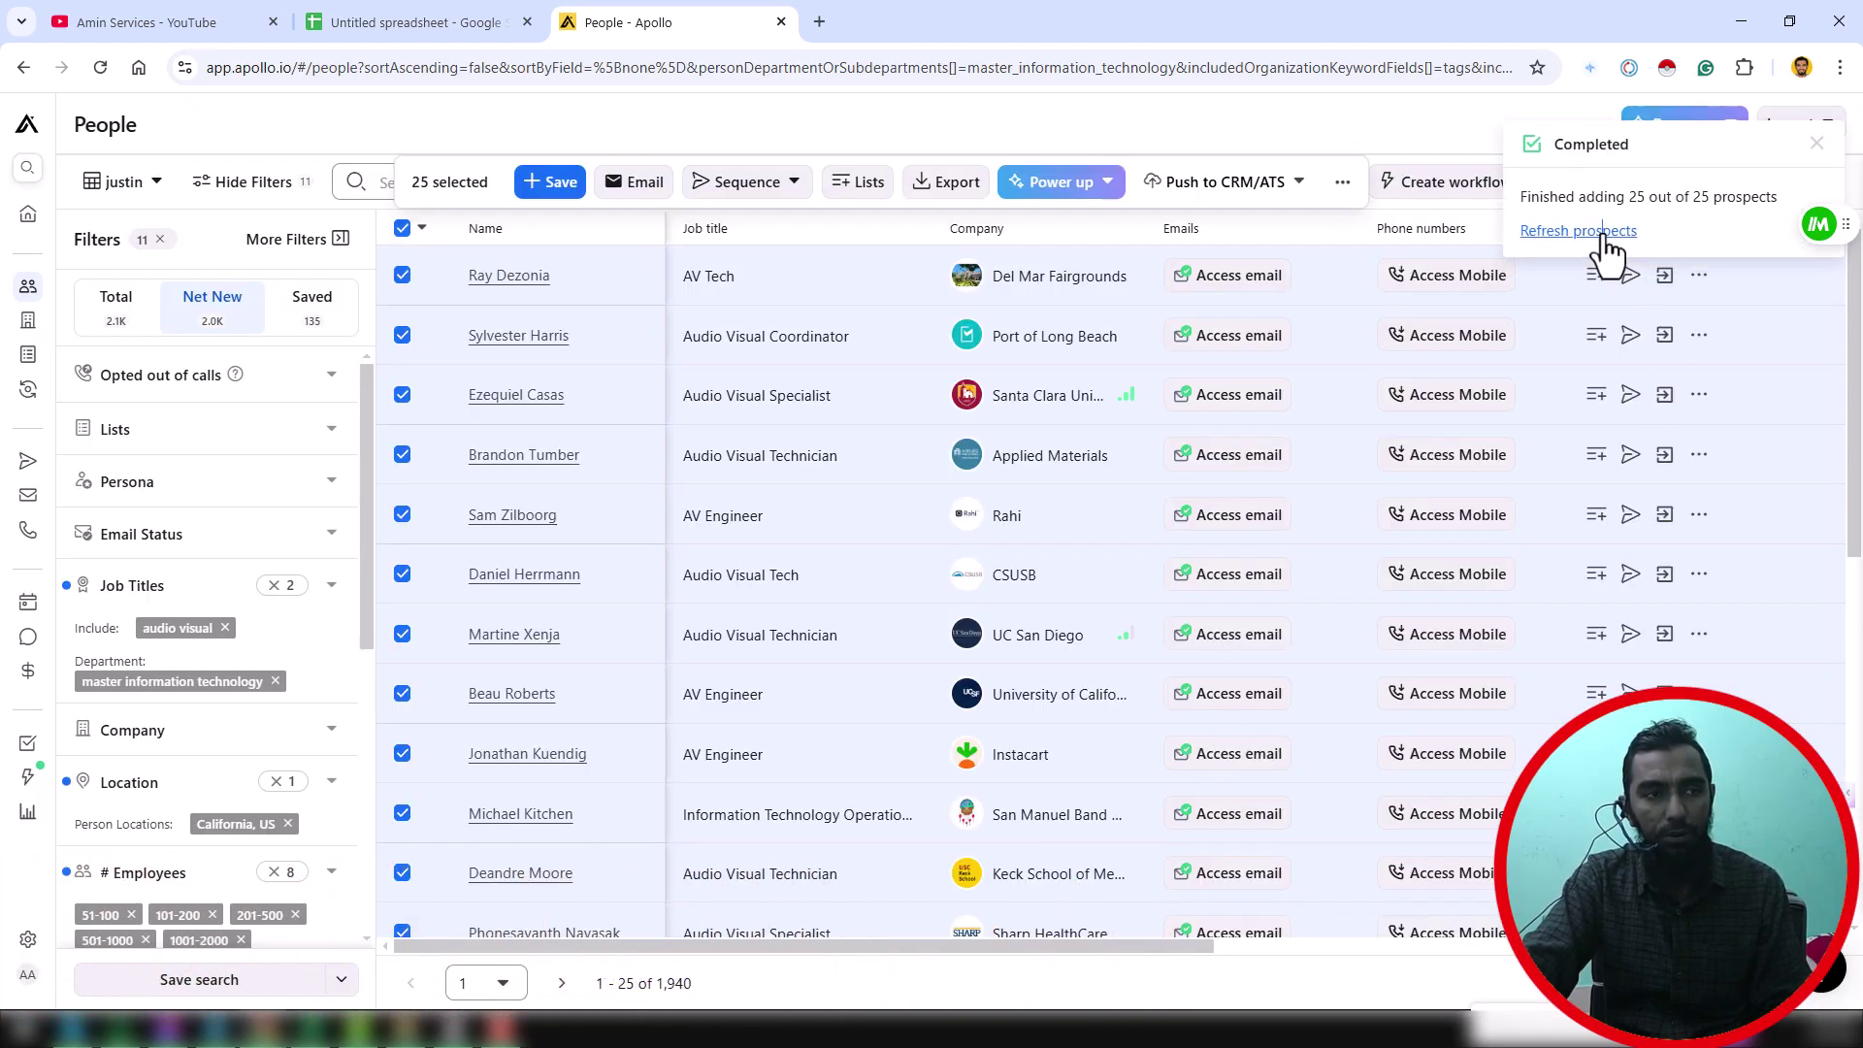
left_click(1600, 238)
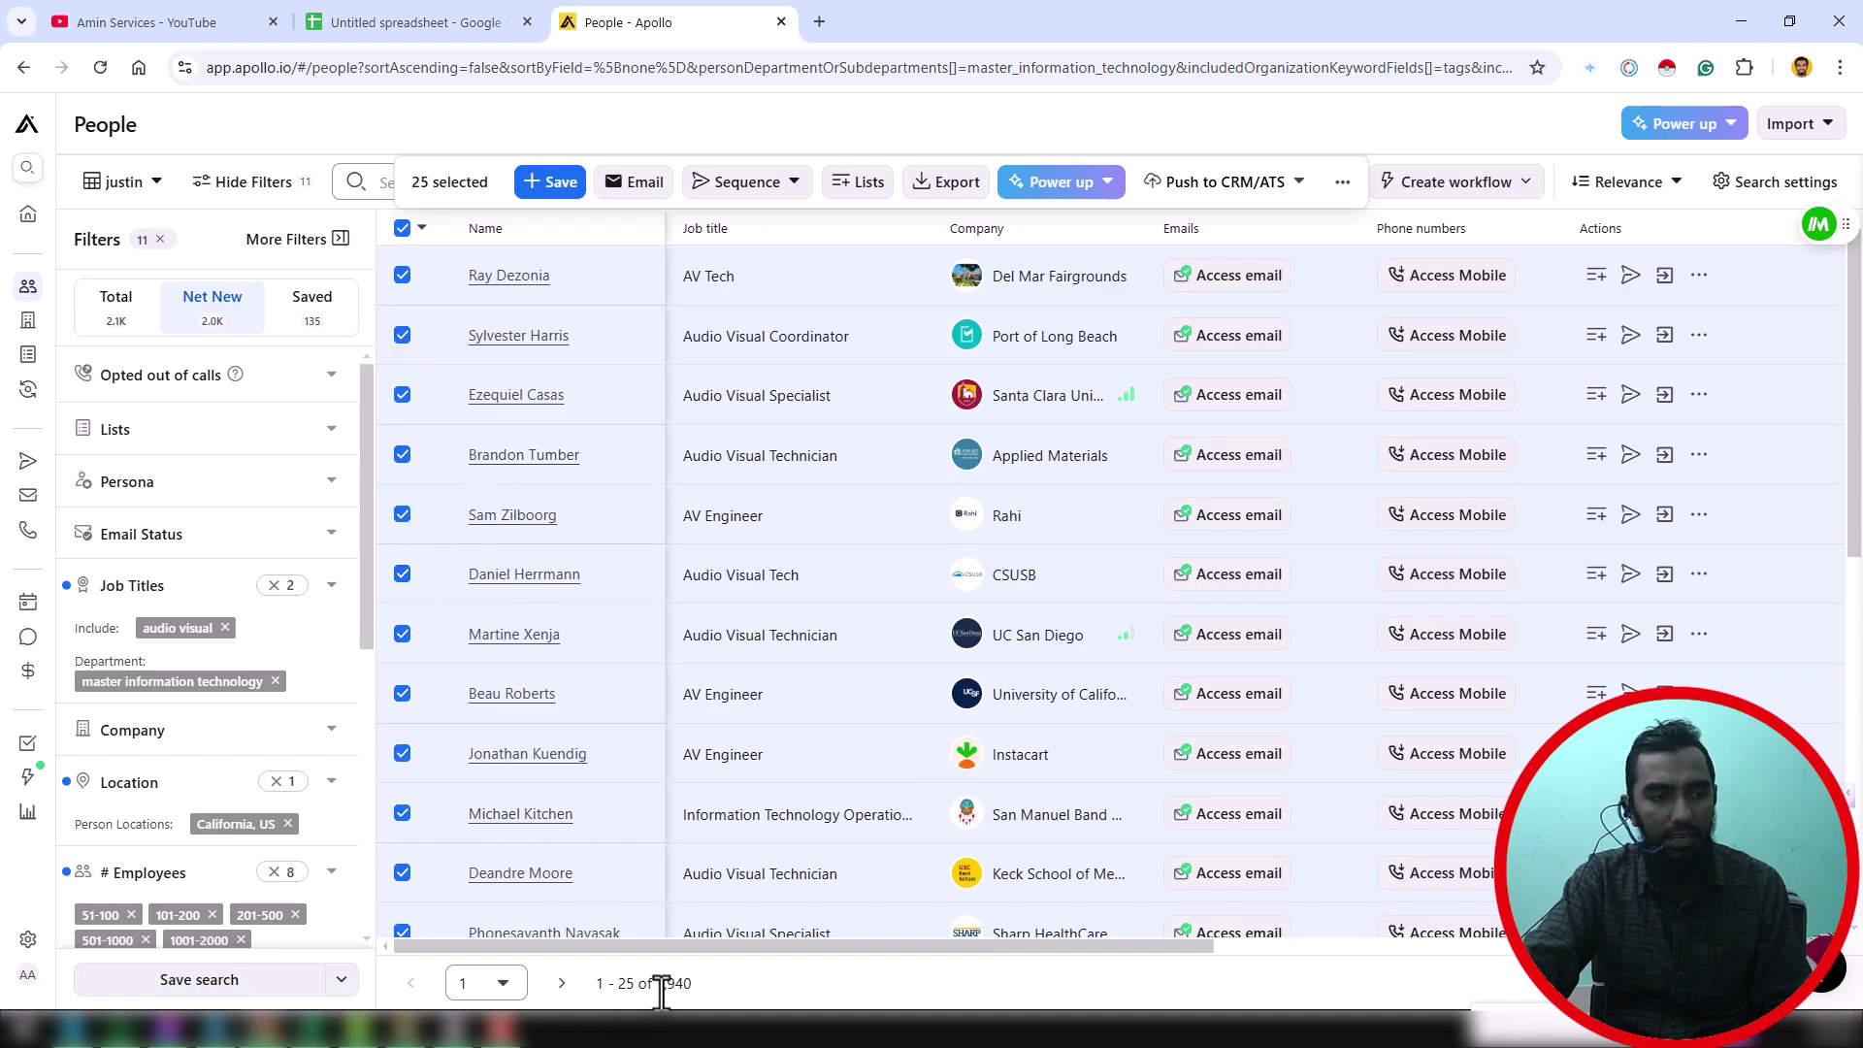
Check that Saved now shows 159, then reload Net New with 1,915 prospects remaining
left_click(337, 320)
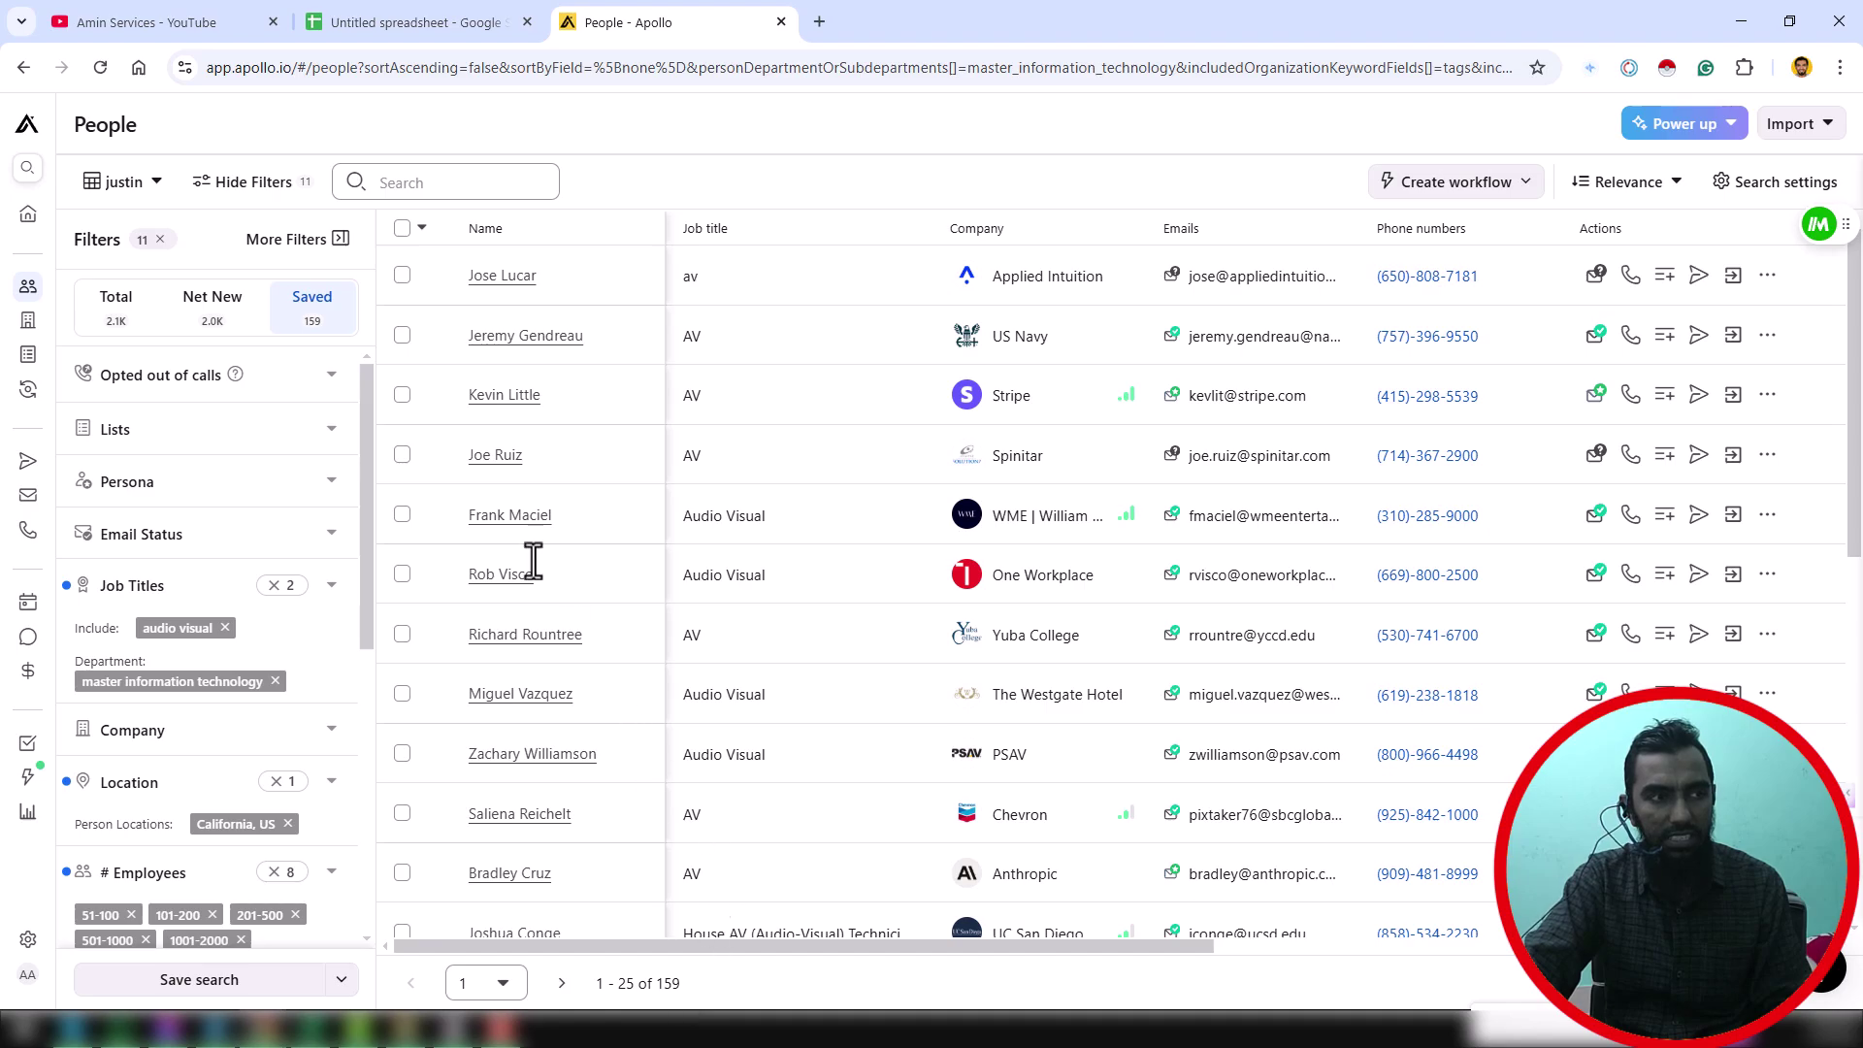
left_click(252, 310)
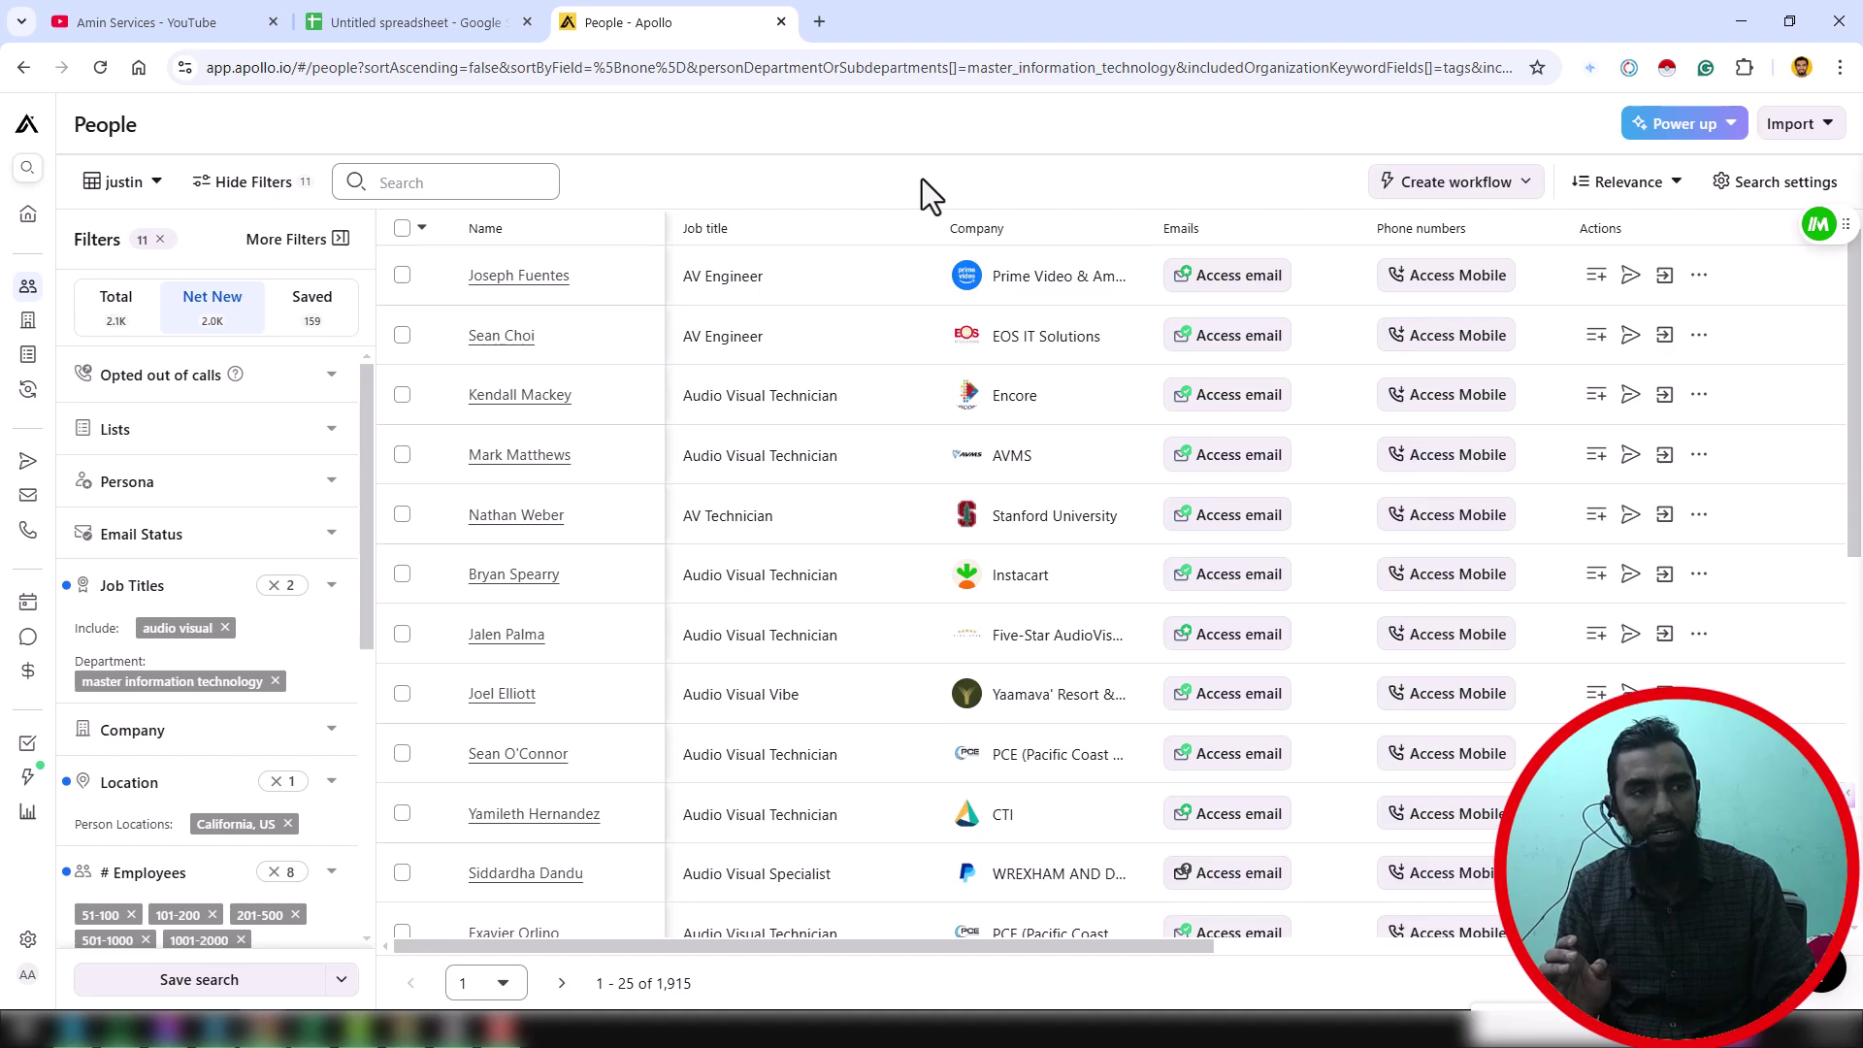
Select and save the page's 25 prospects, then confirm the Saved list reaches 184 contacts
left_click(402, 229)
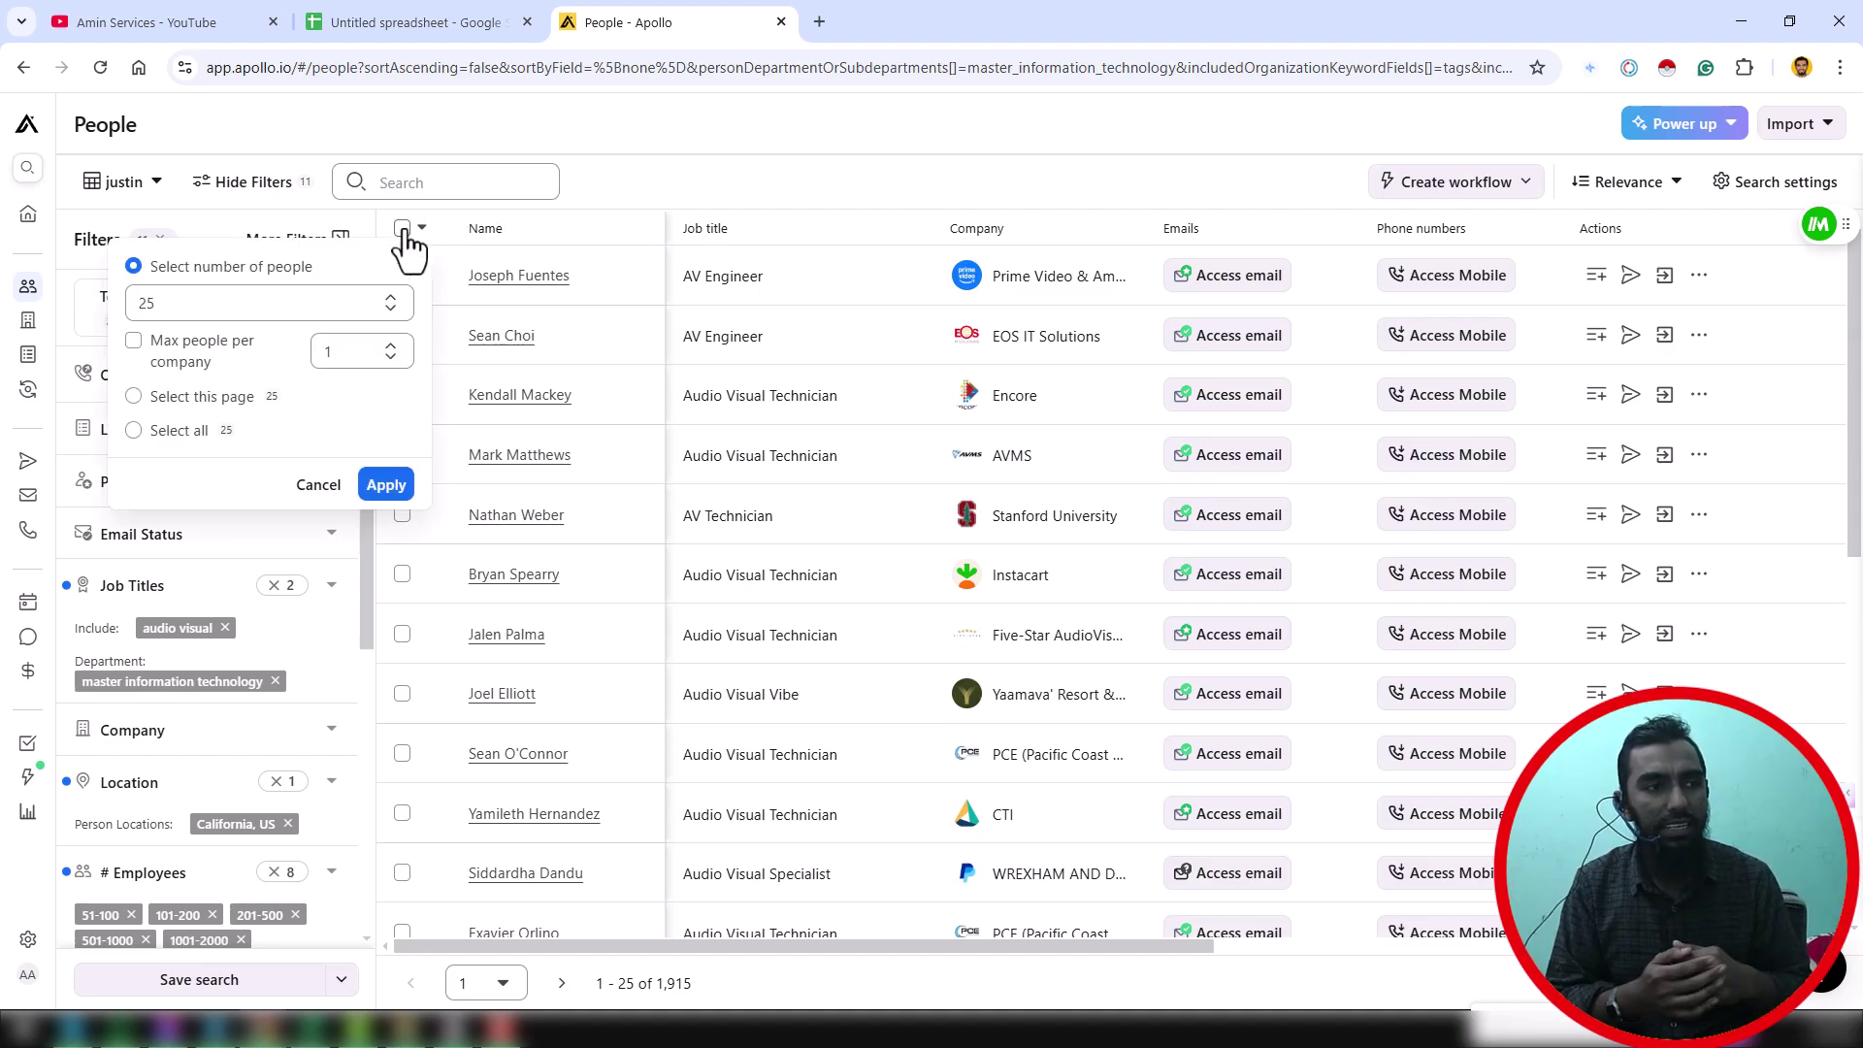
left_click(174, 403)
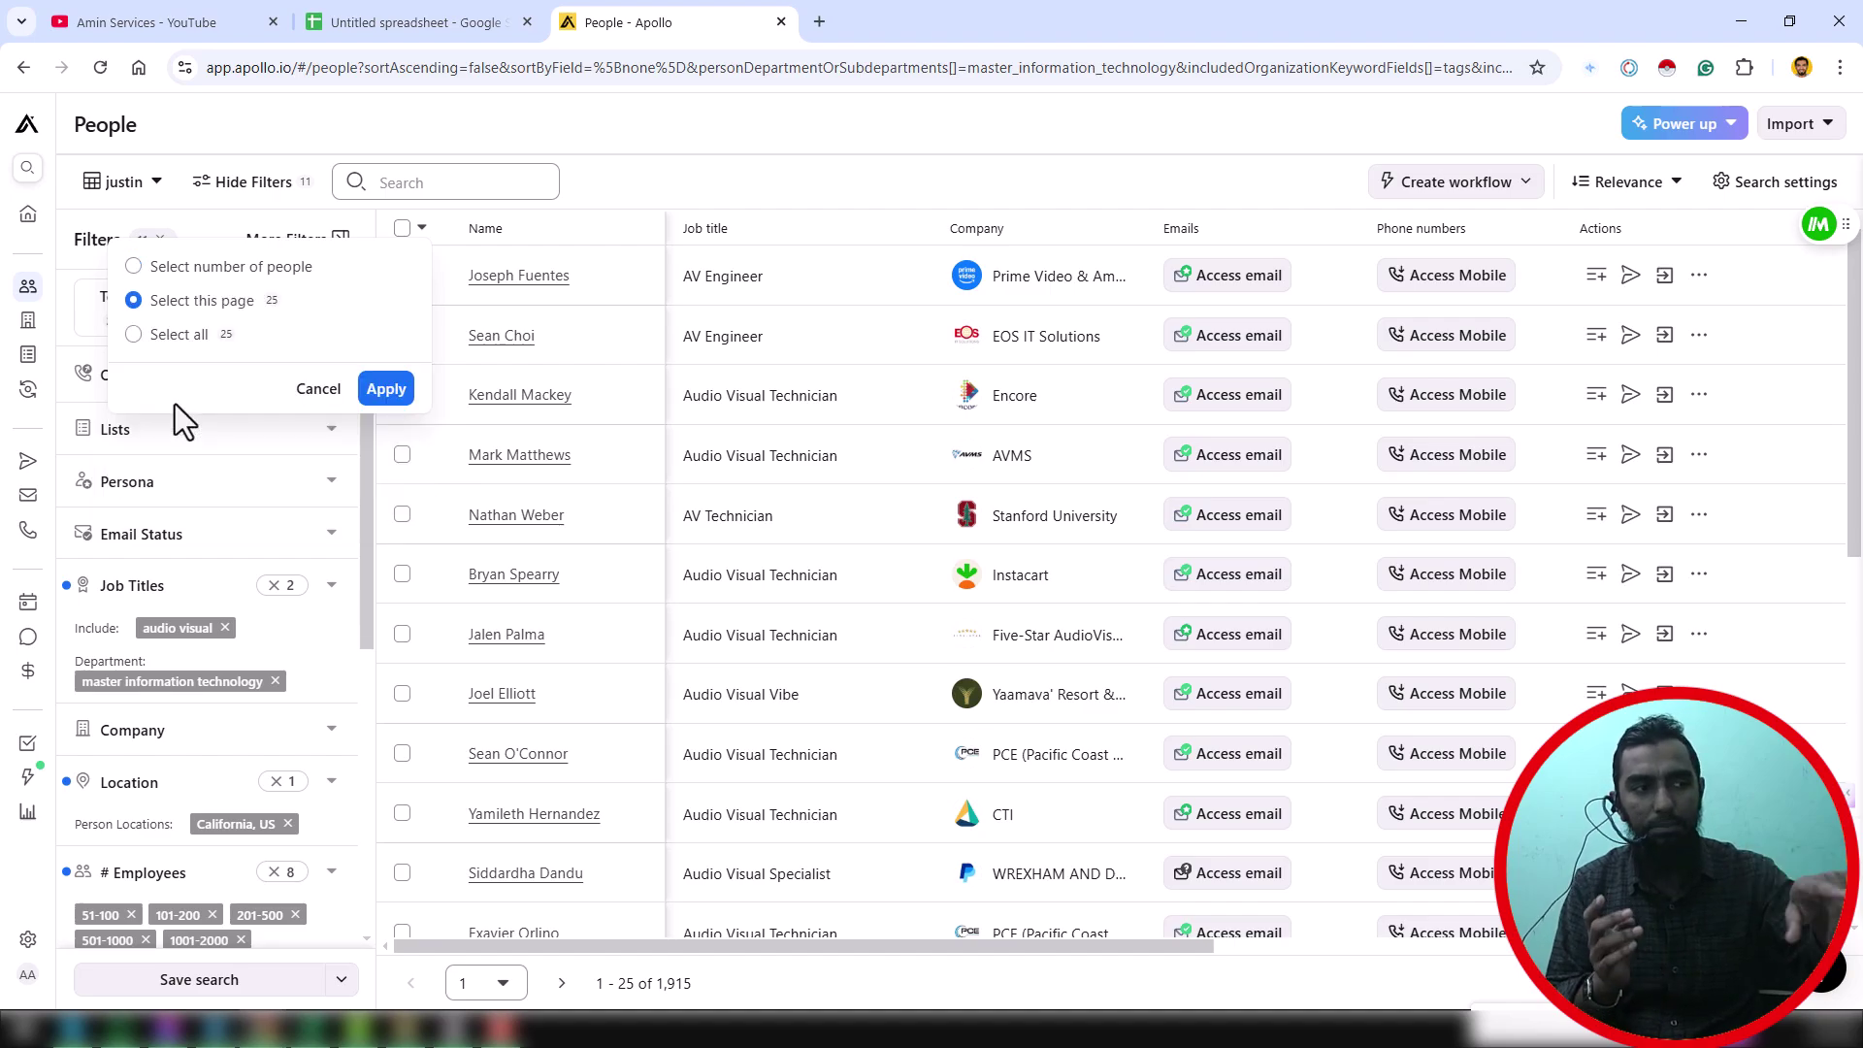
left_click(388, 393)
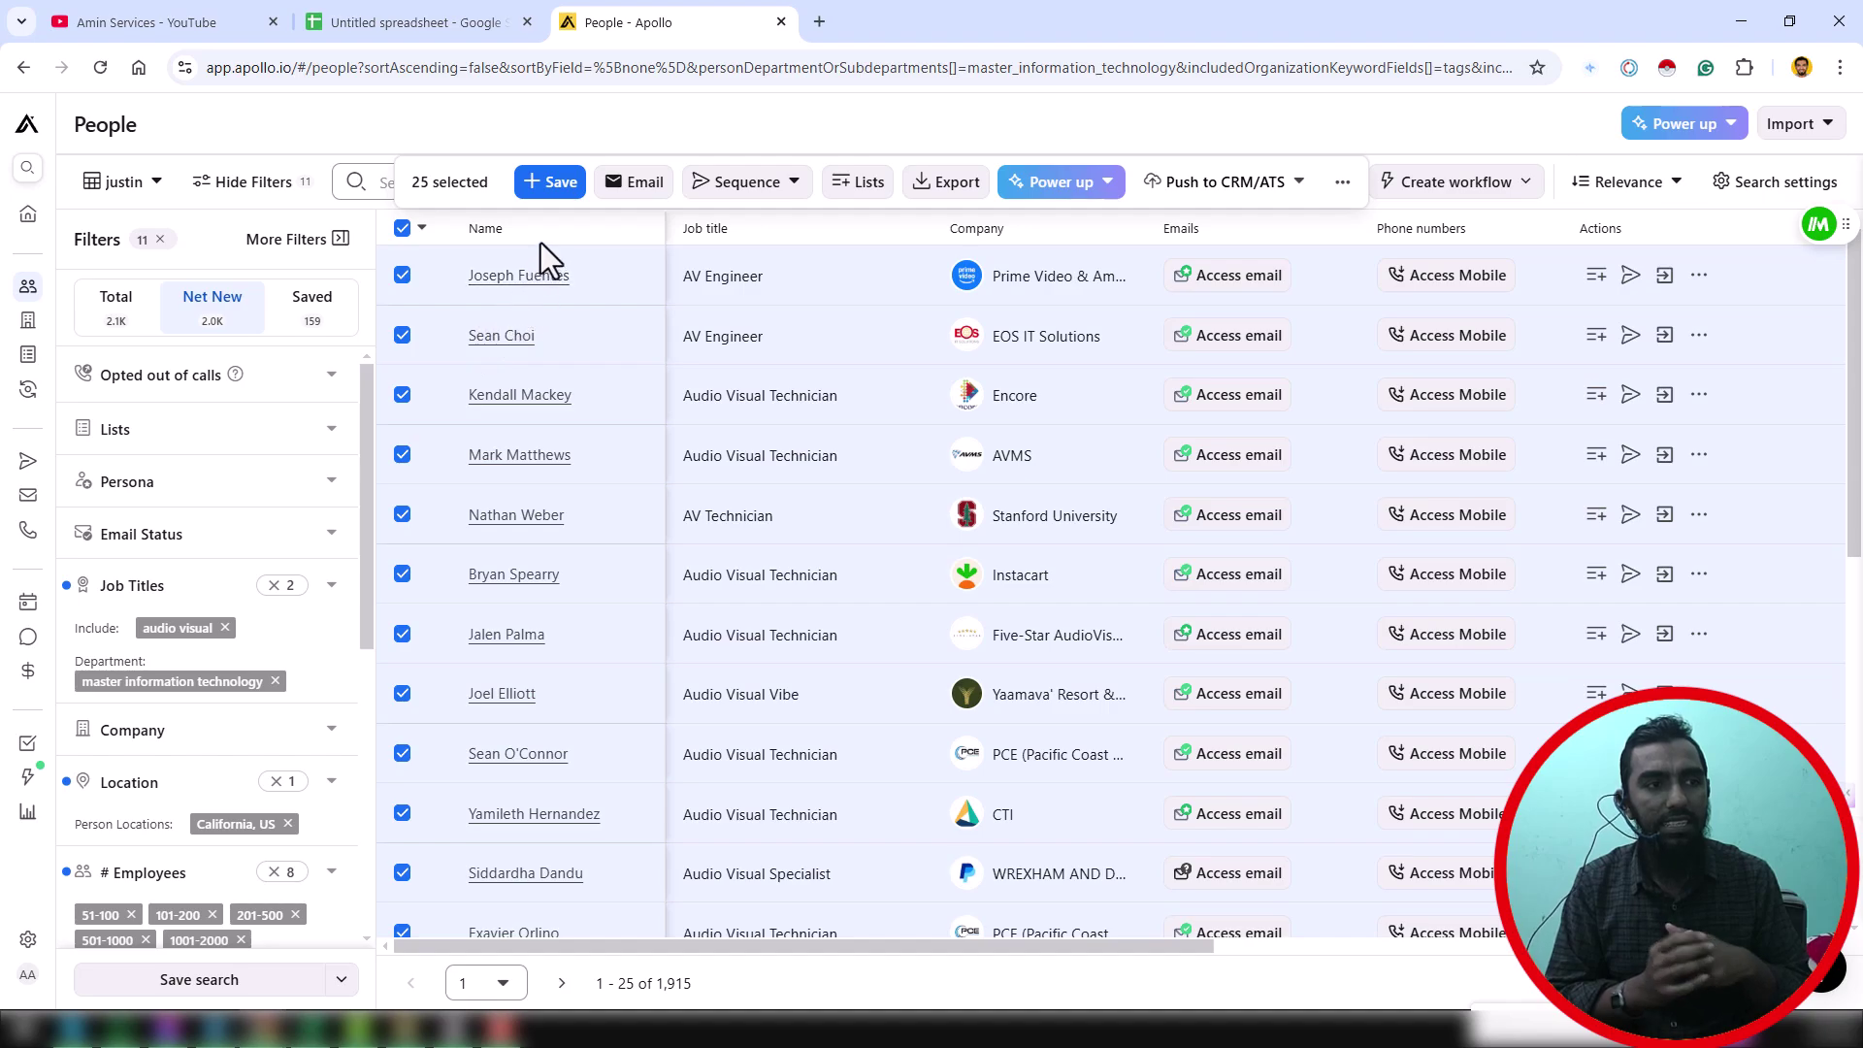
left_click(555, 184)
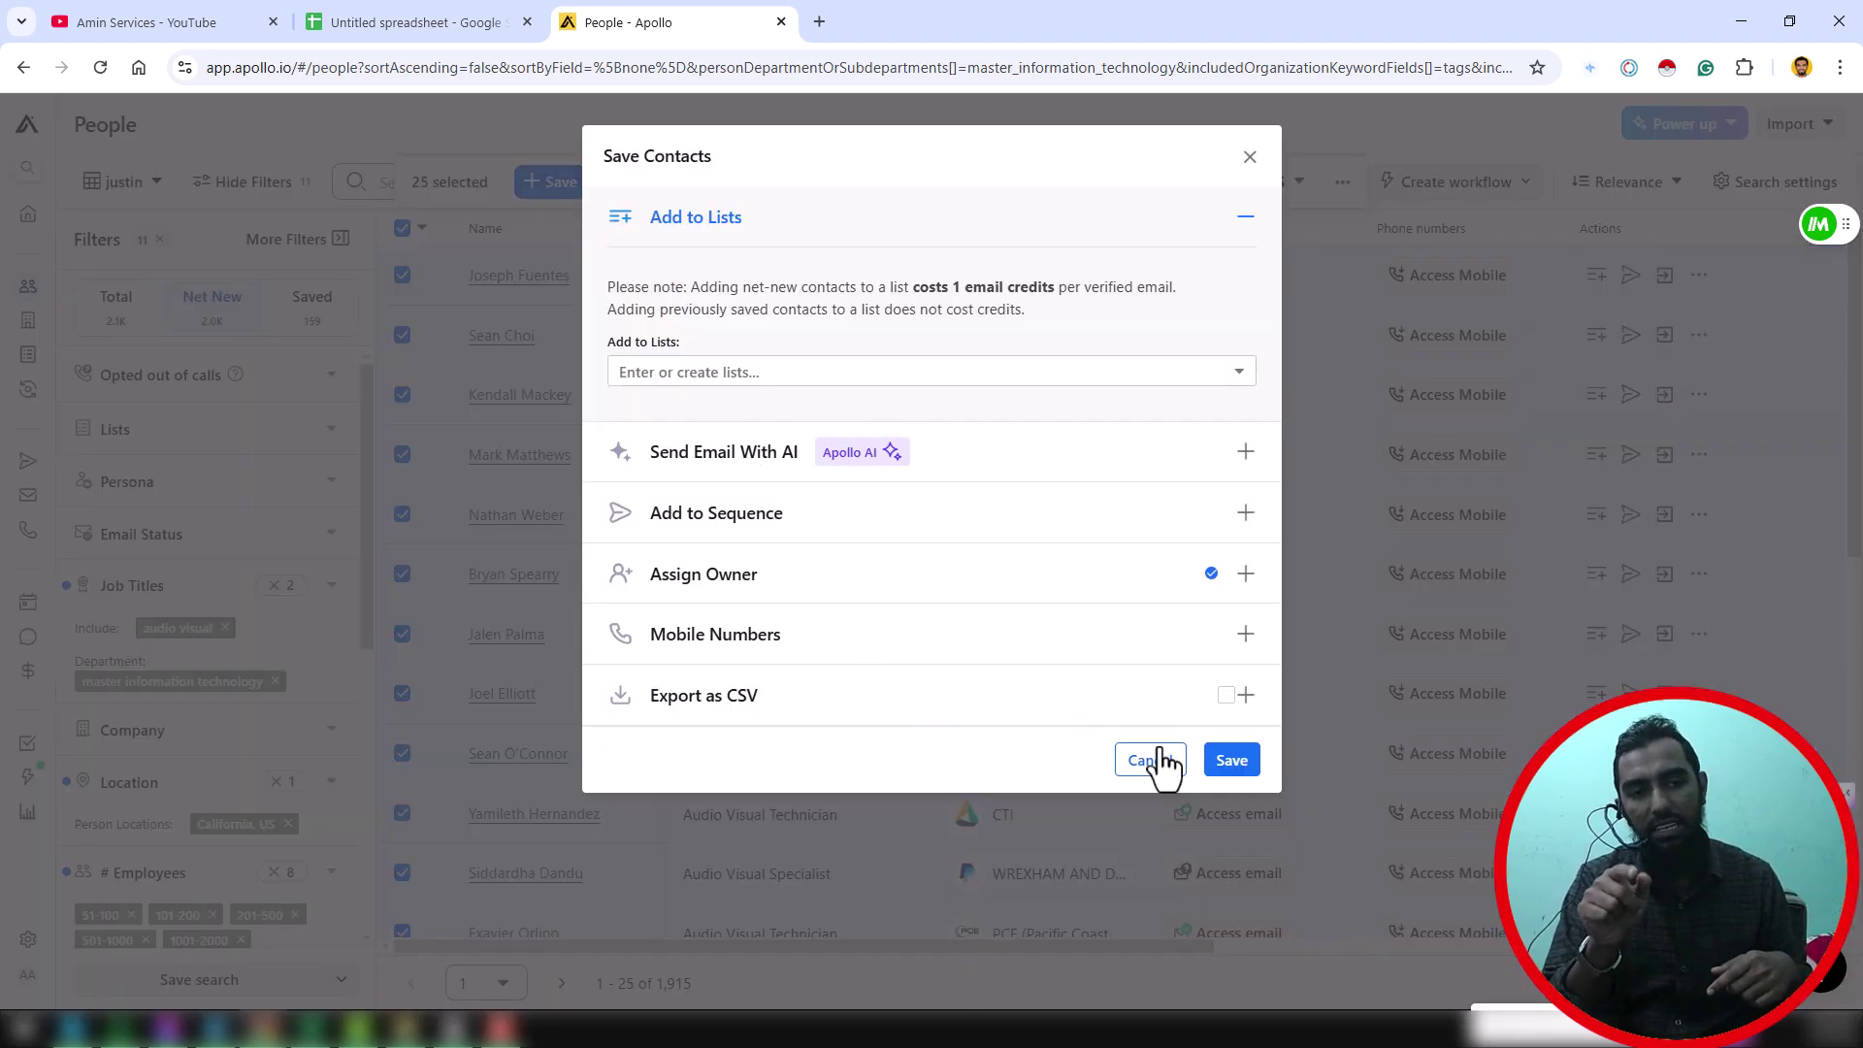
left_click(1230, 761)
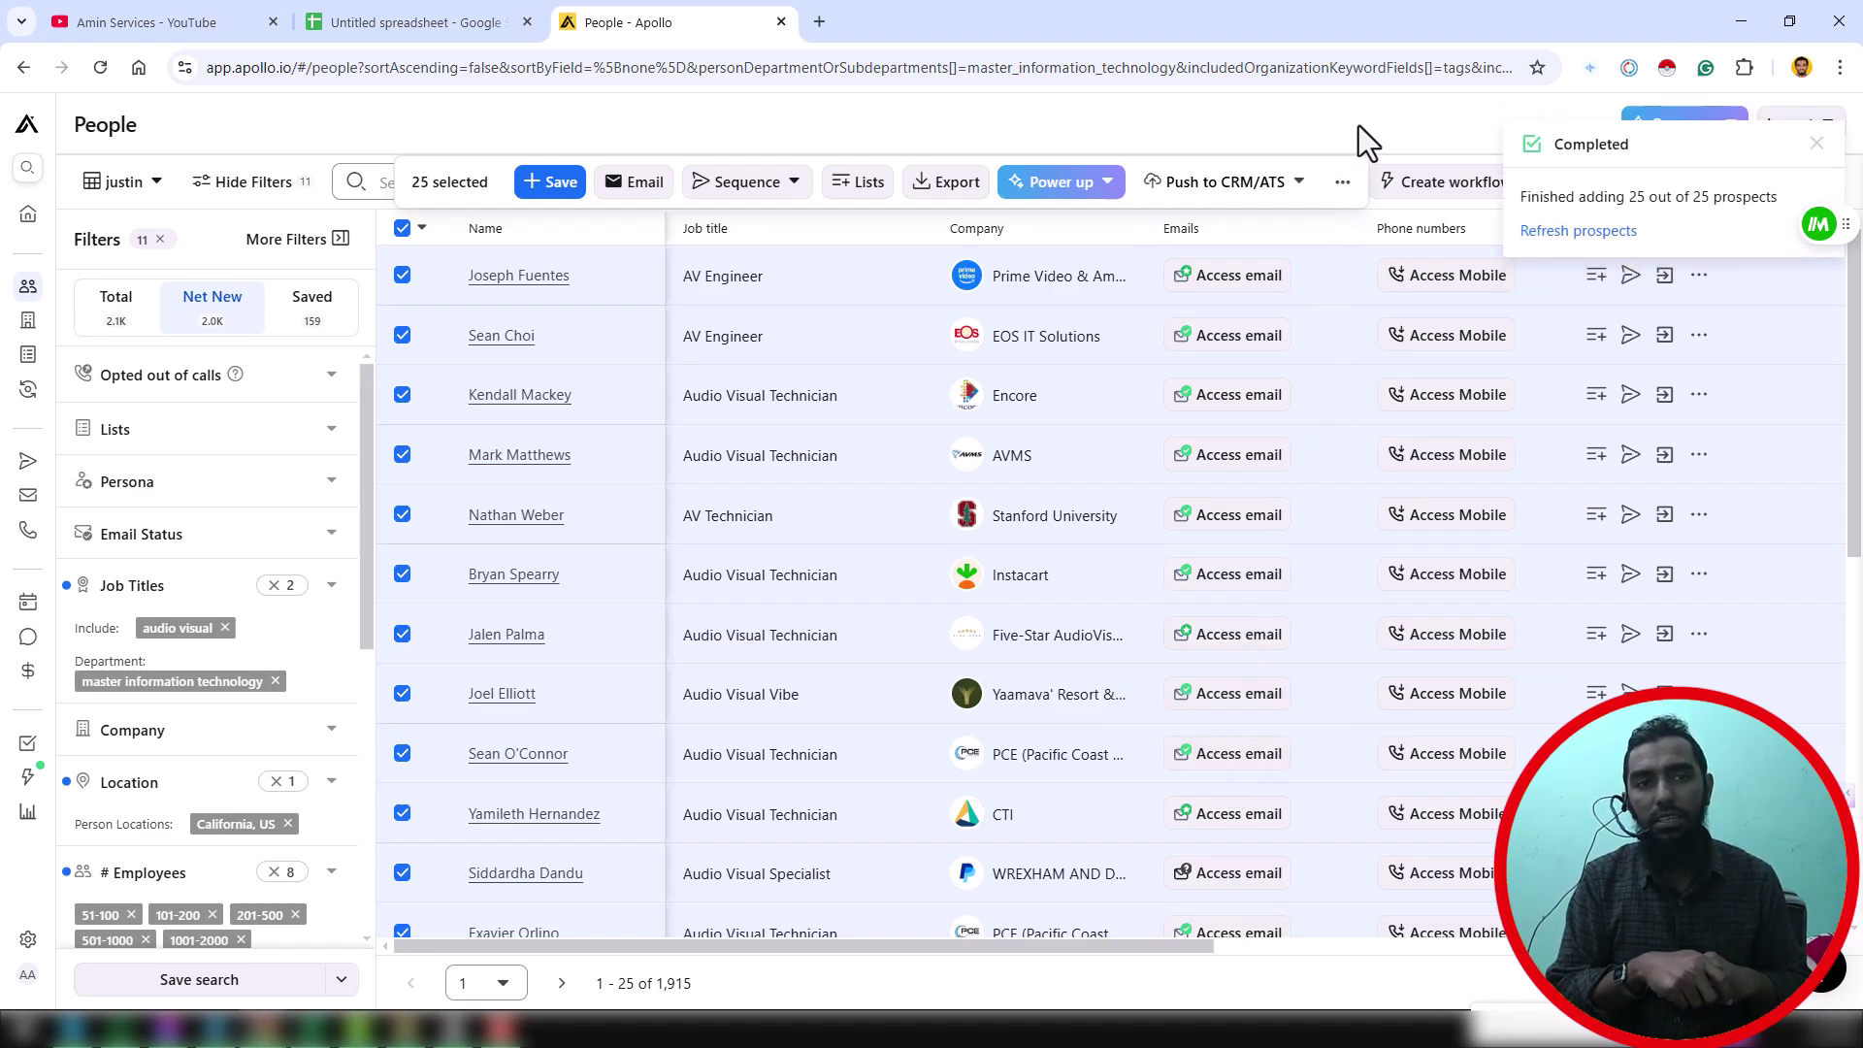
left_click(1579, 233)
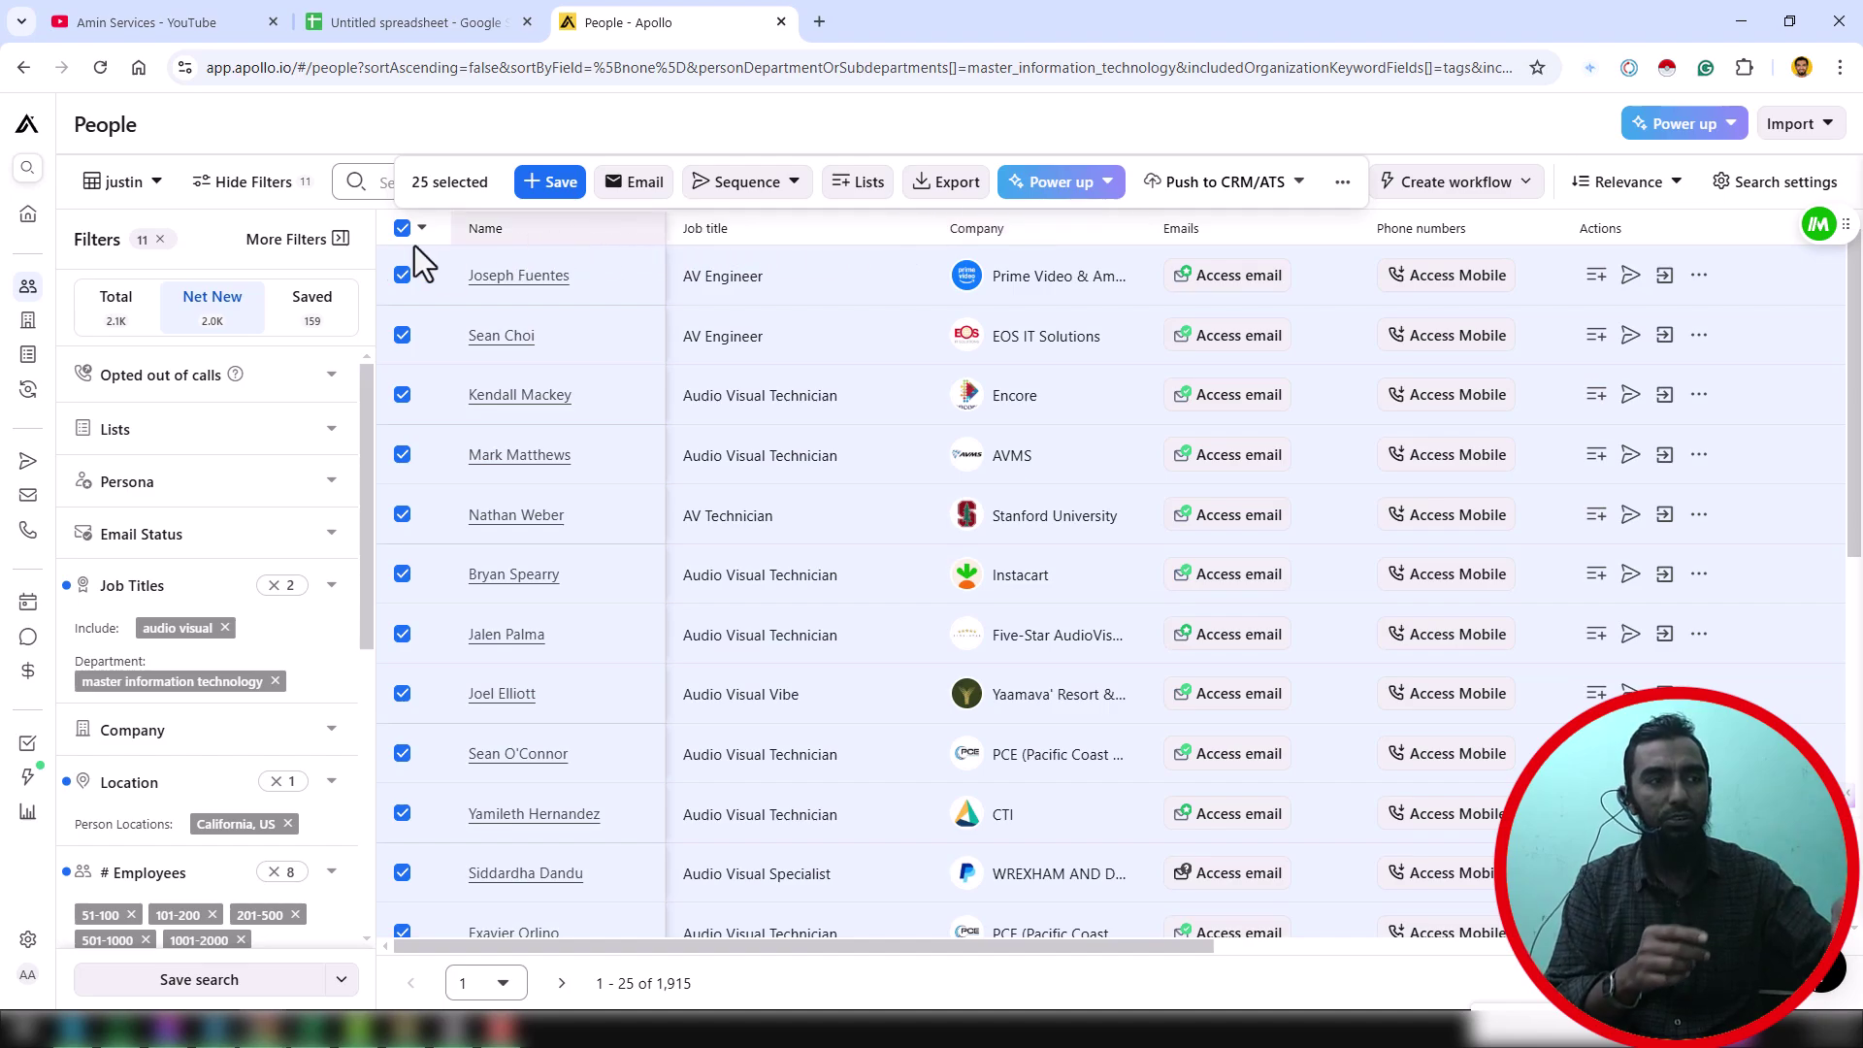
left_click(326, 317)
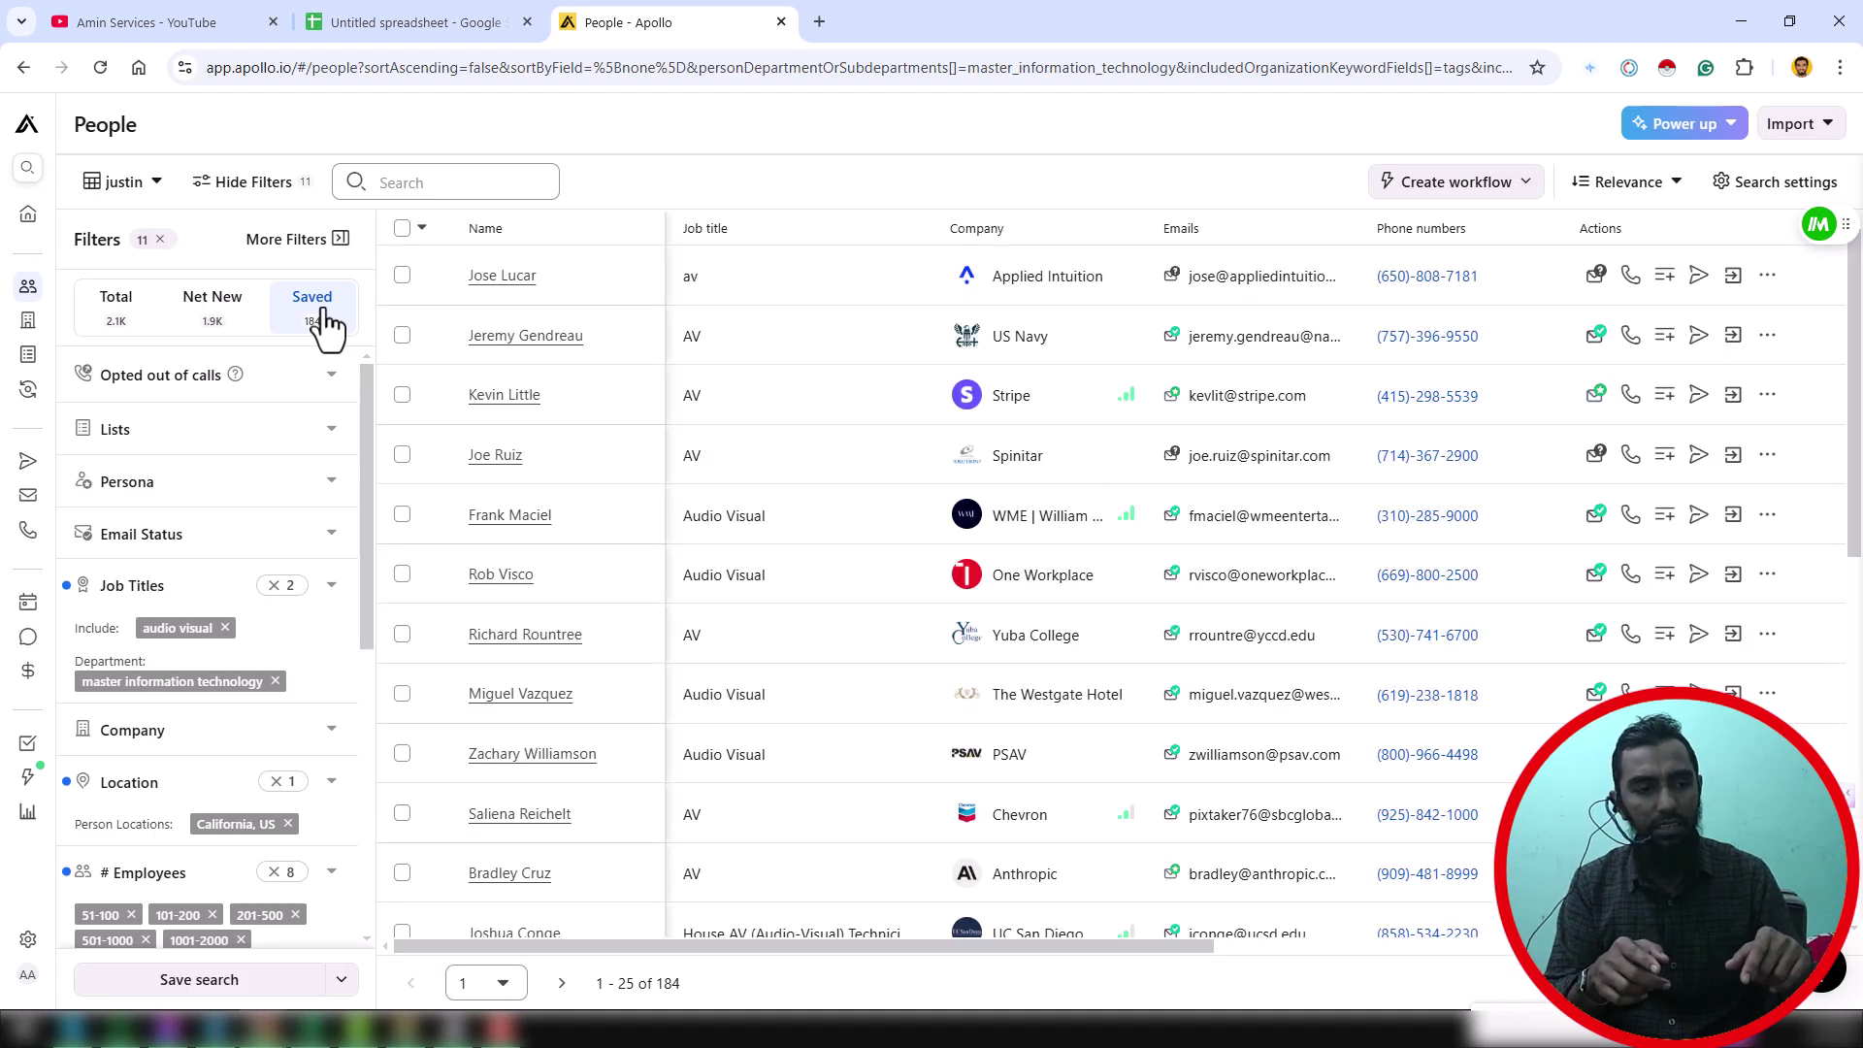
Reload Net New at 1,890 prospects, select all 25 on the page, and bring up Save Contacts
left_click(254, 320)
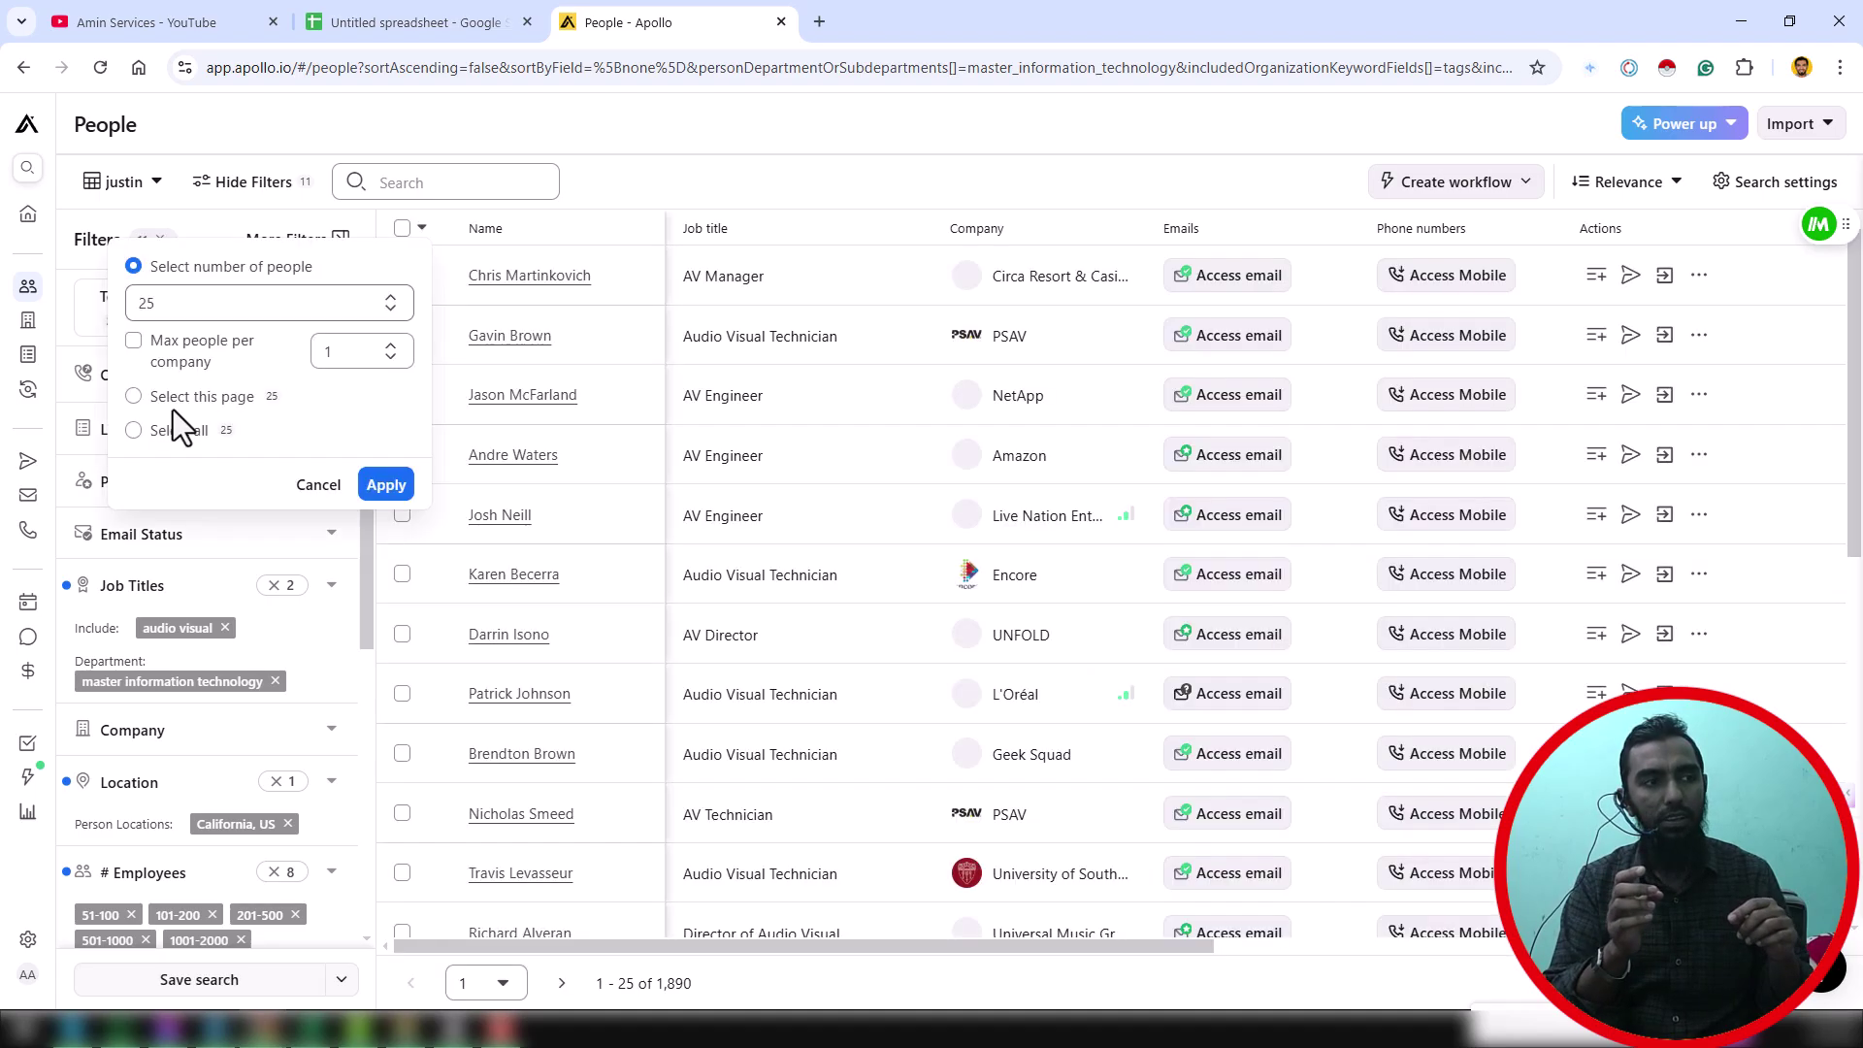
left_click(175, 401)
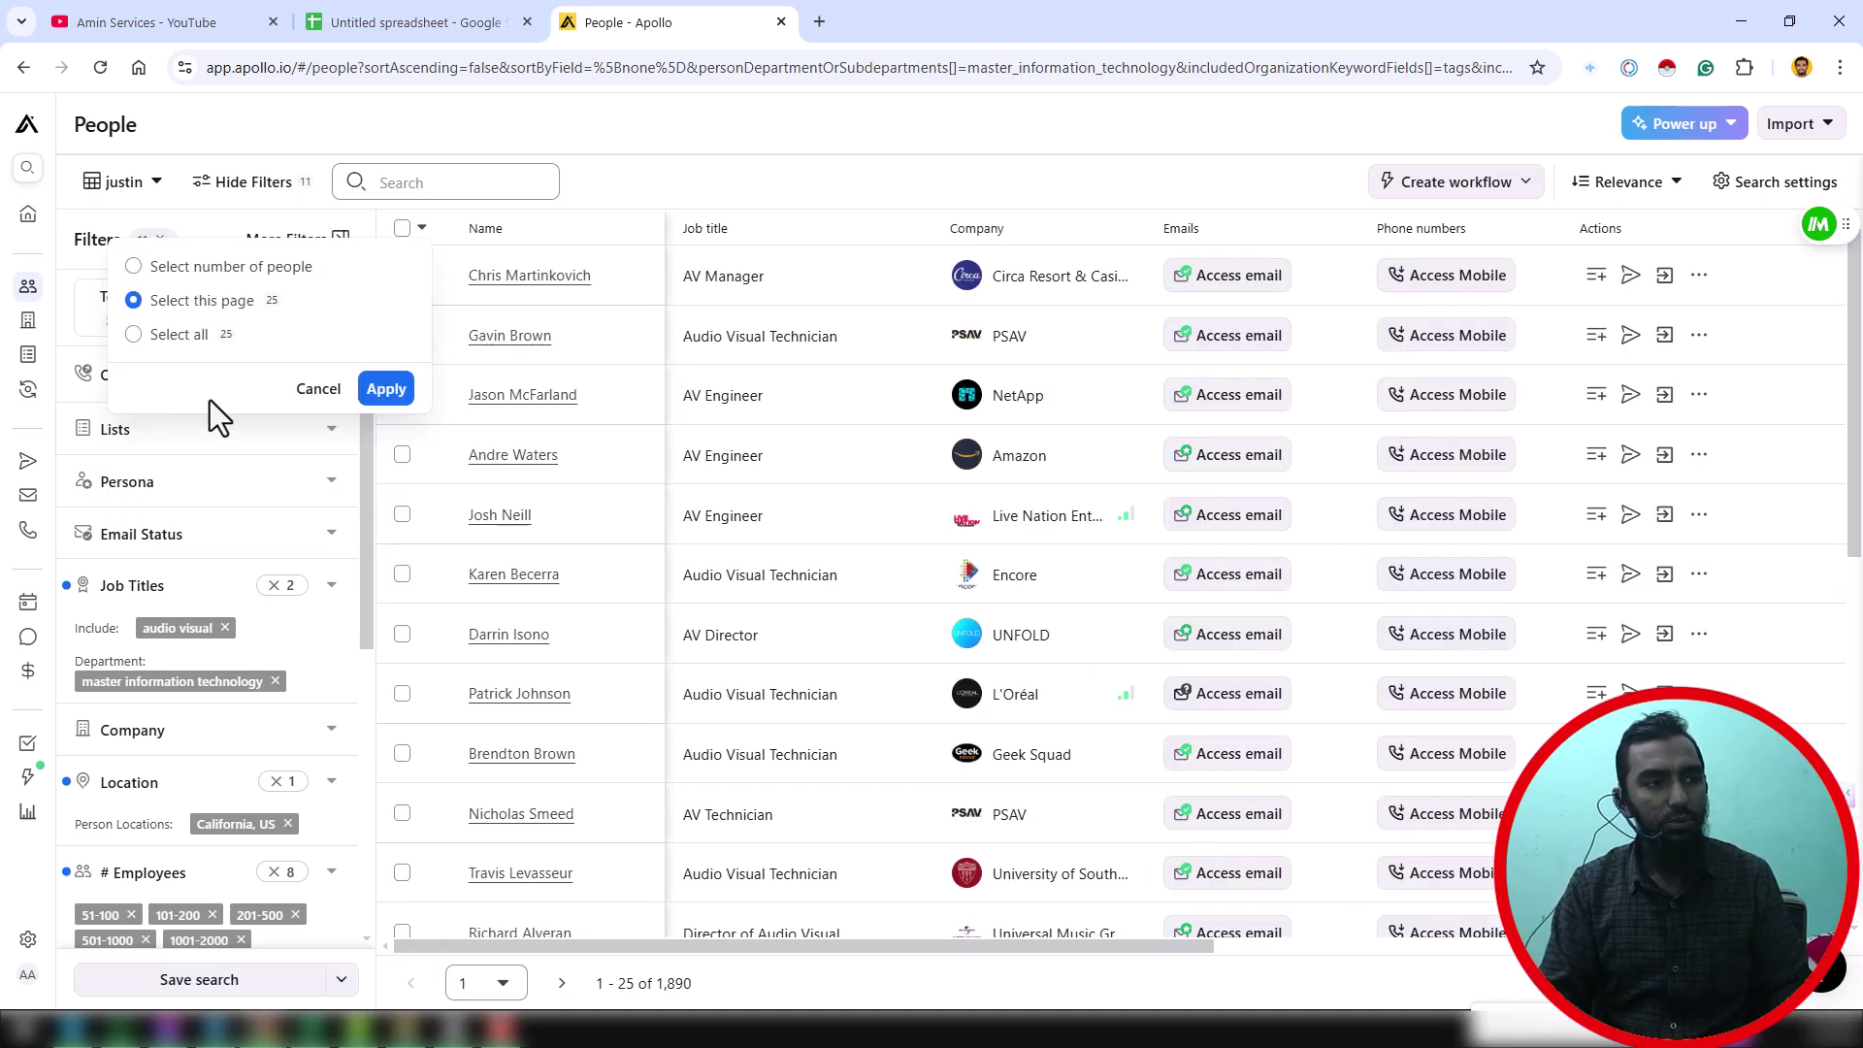
left_click(387, 393)
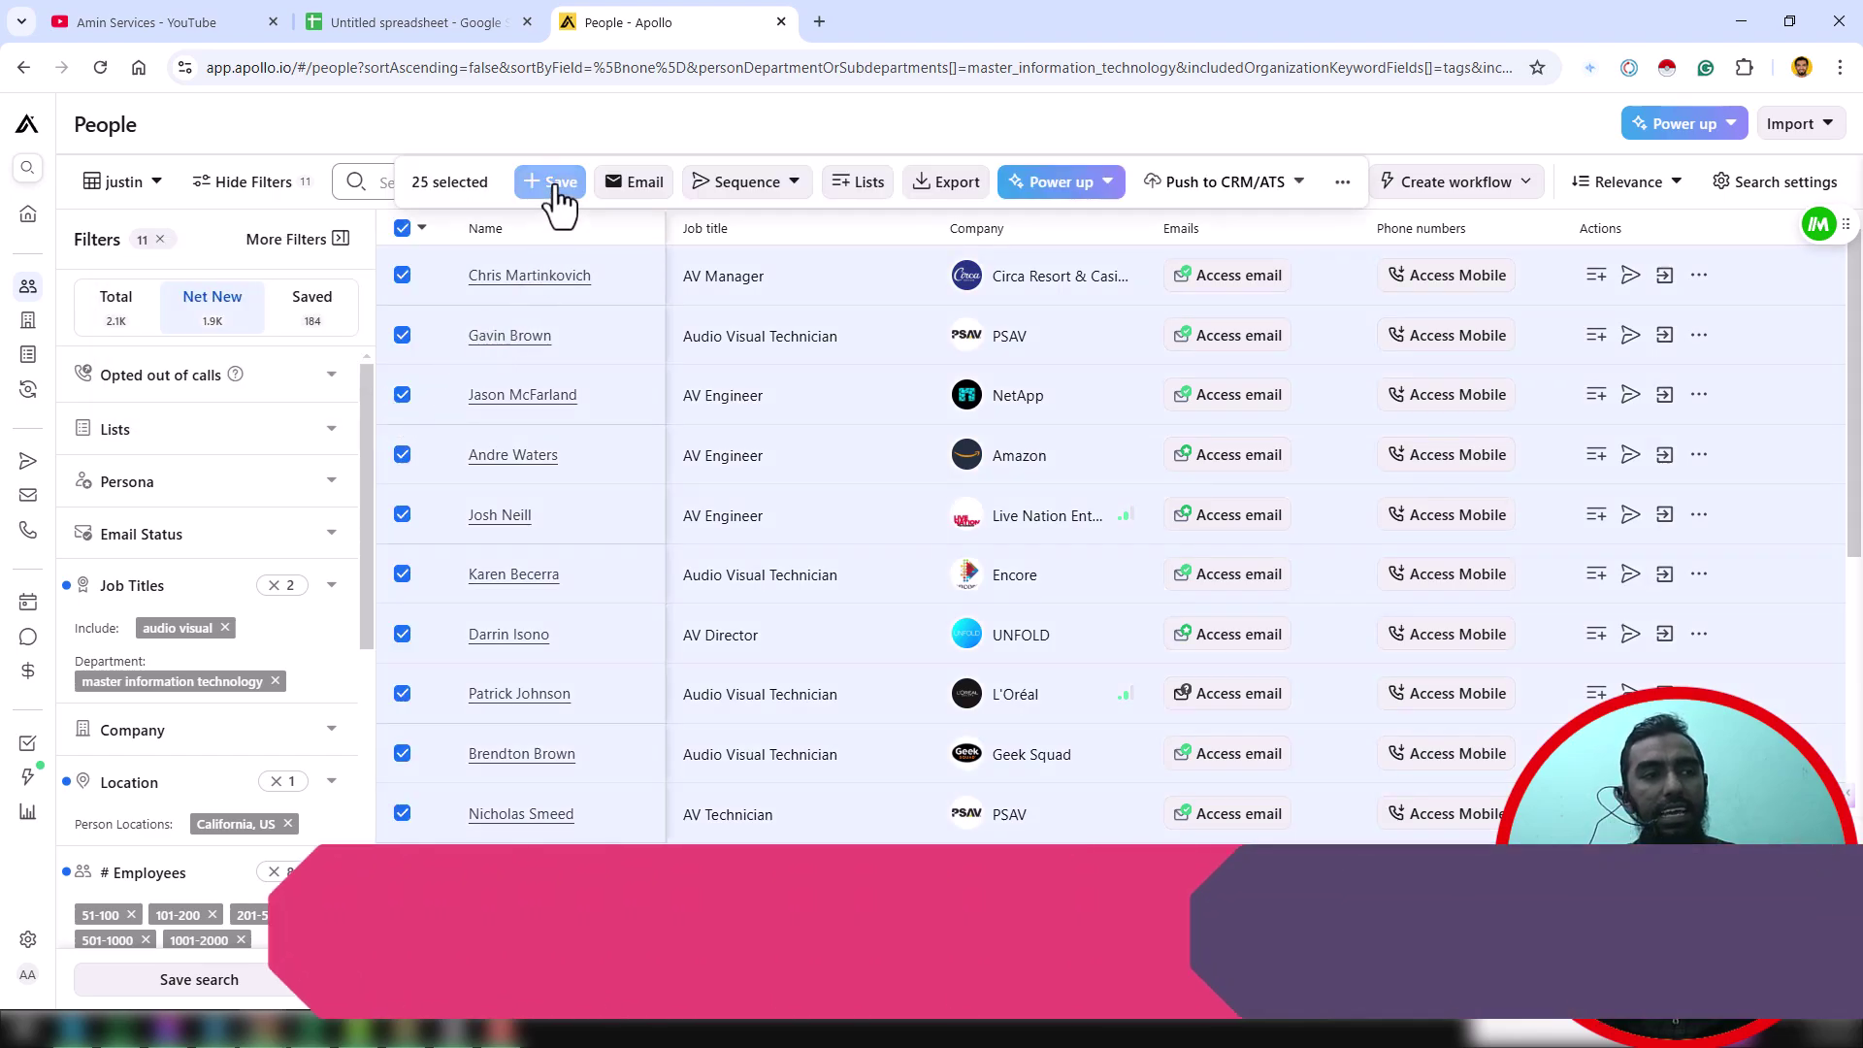
left_click(558, 185)
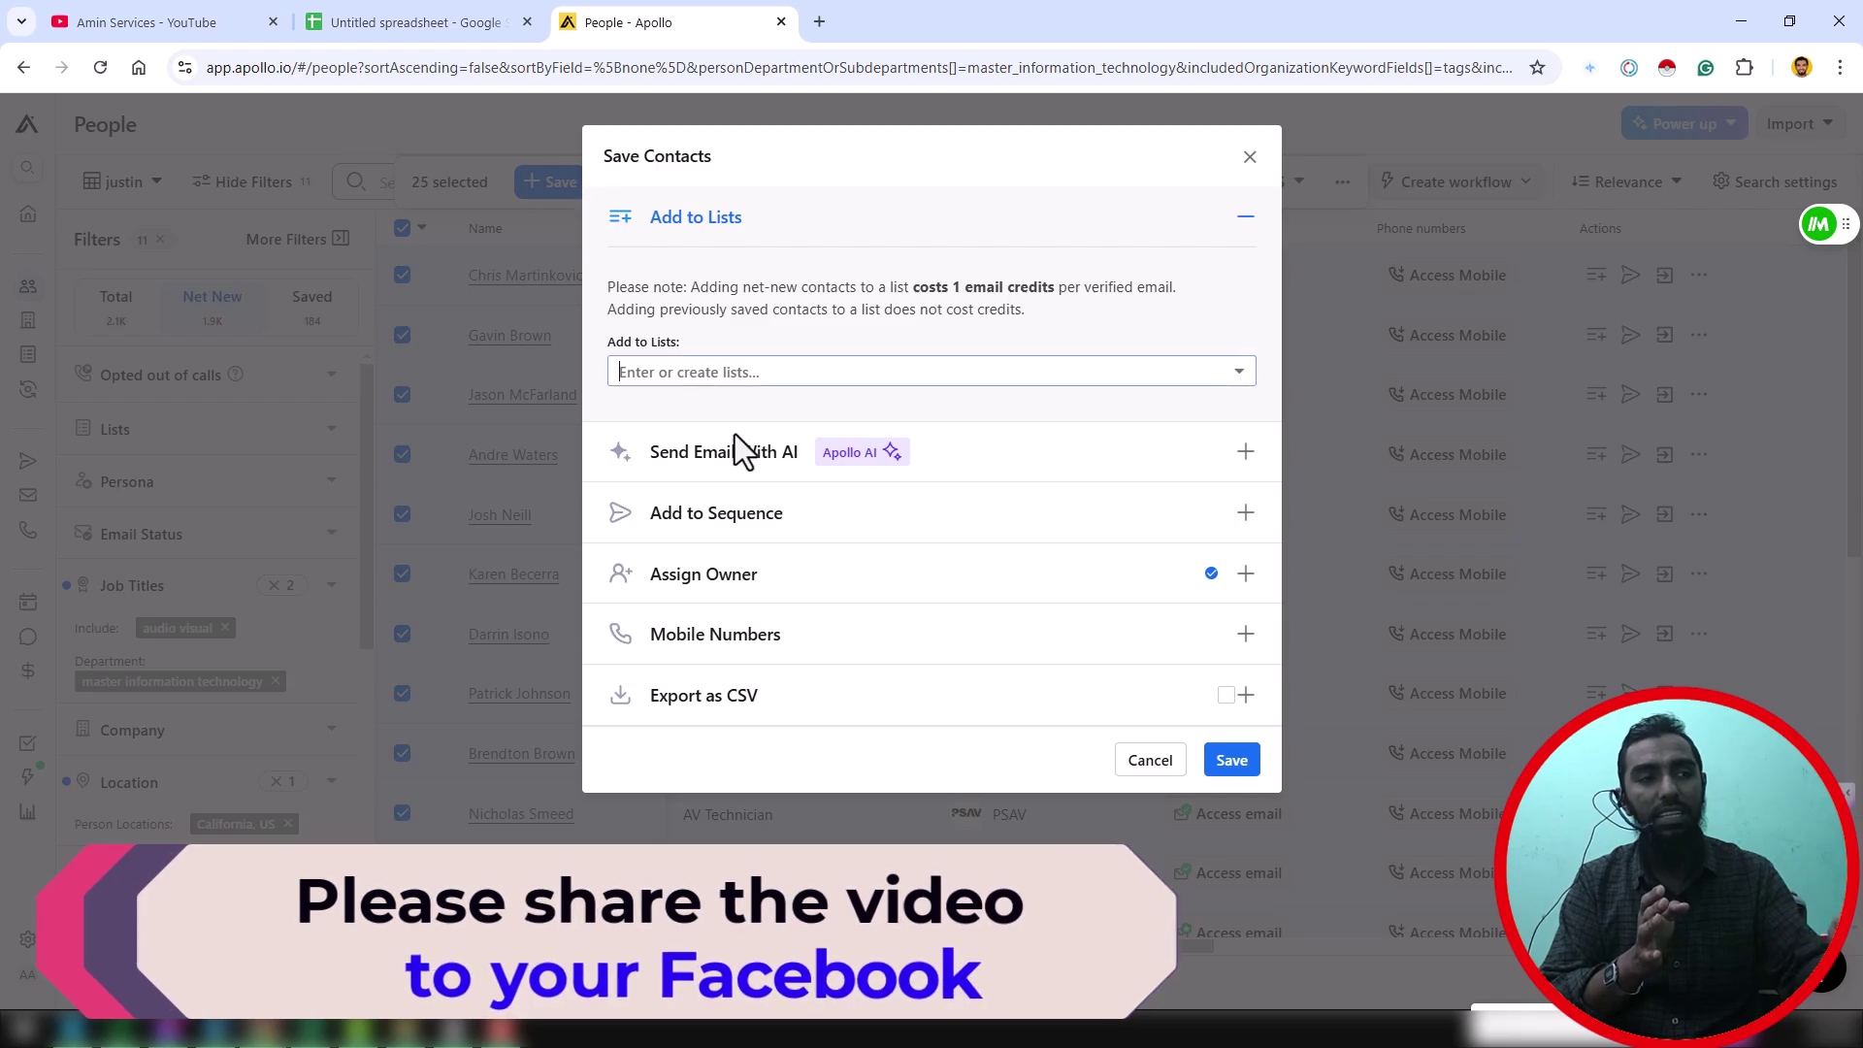
Confirm saving the 25-prospect batch and view the Saved list totalling 209 contacts
left_click(1230, 762)
left_click(312, 301)
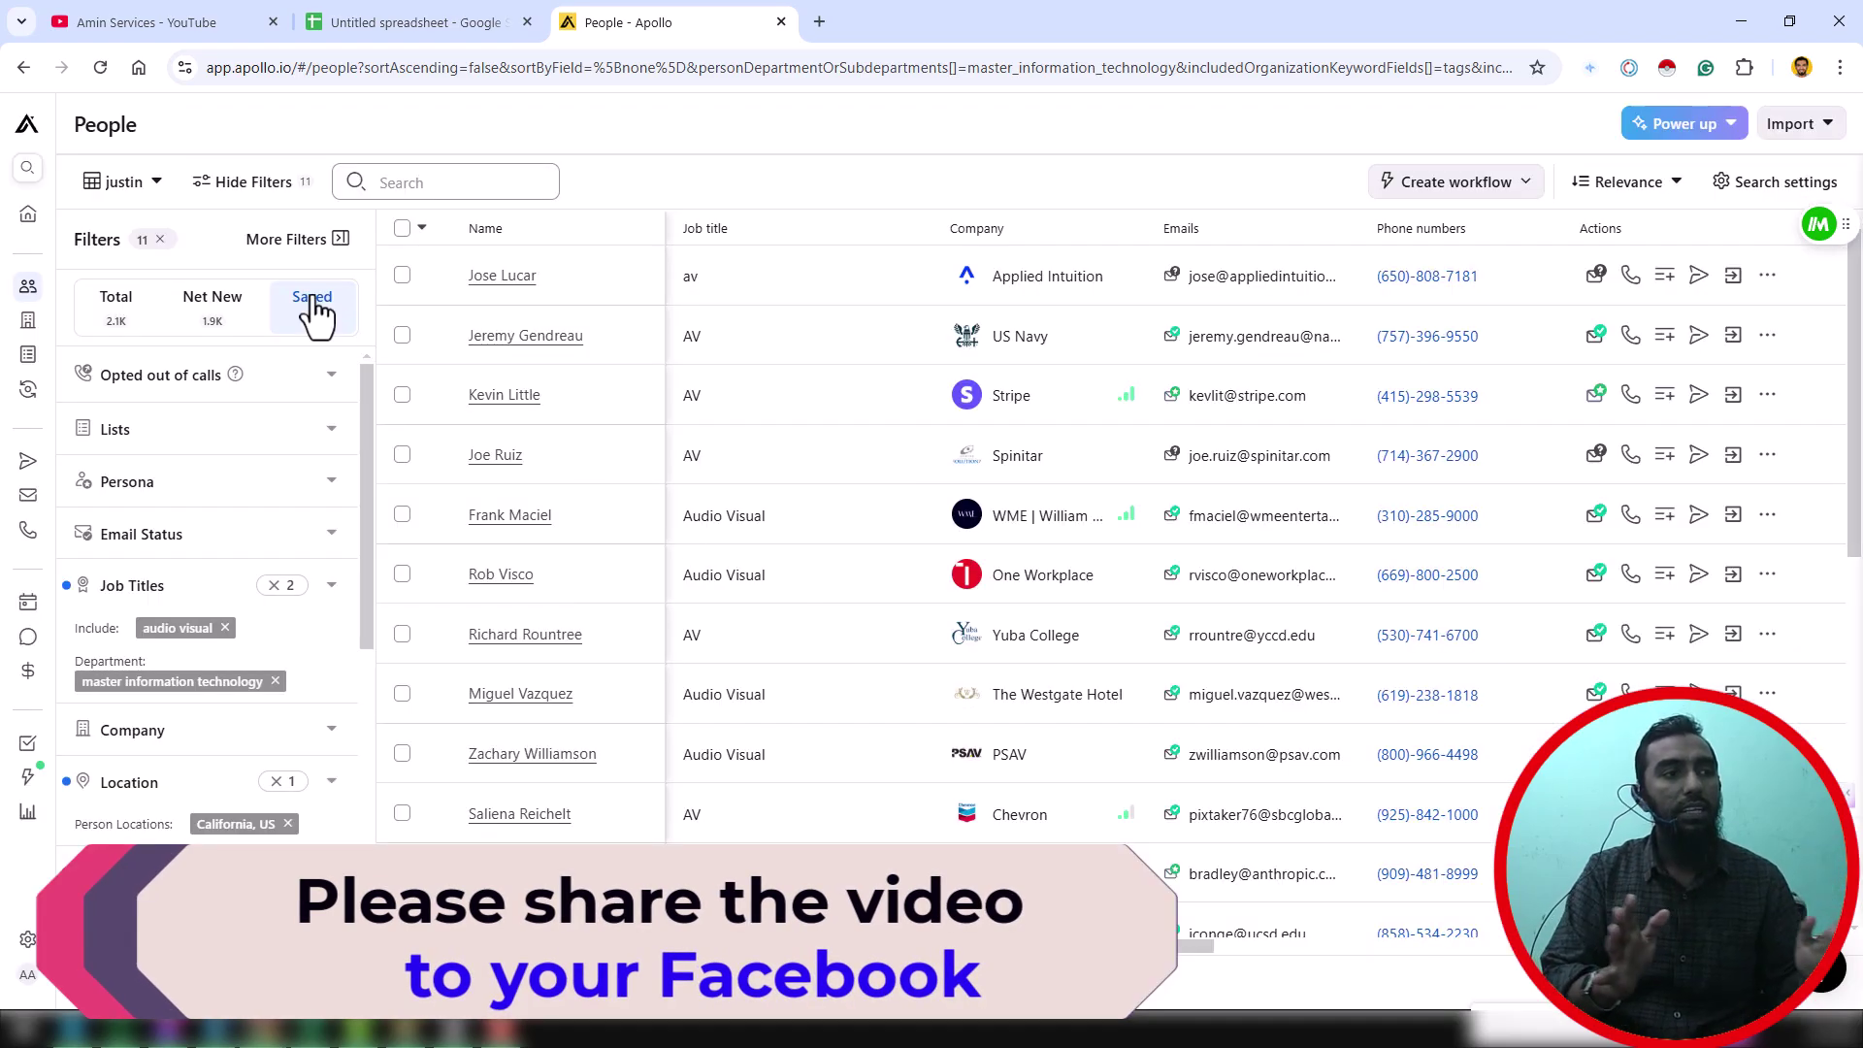